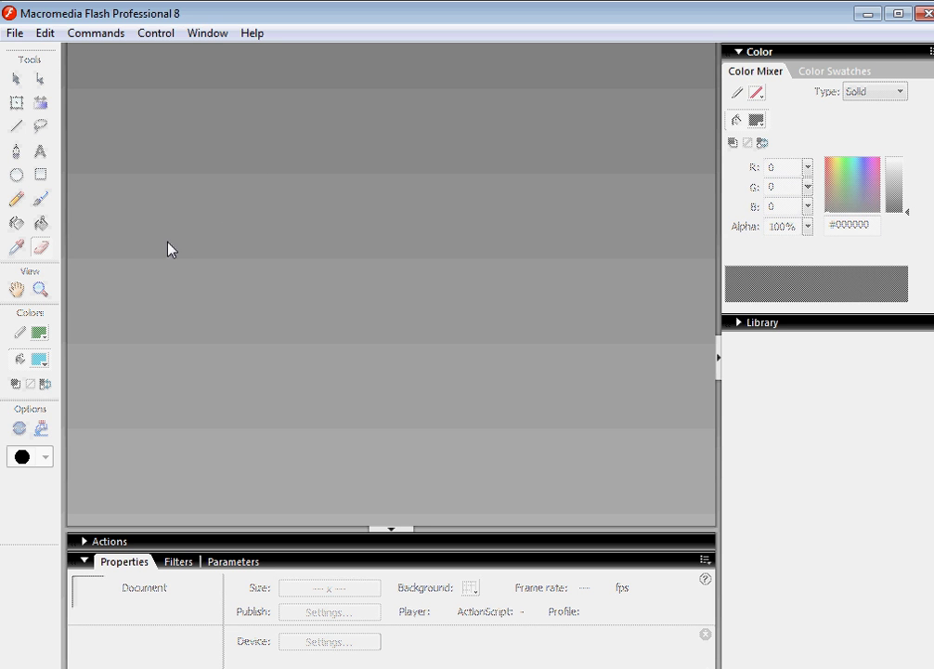
Create a new blank Flash document.
left_click(22, 37)
left_click(44, 55)
left_click(668, 518)
Set both the stroke and fill colours to black.
left_click(39, 333)
left_click(43, 373)
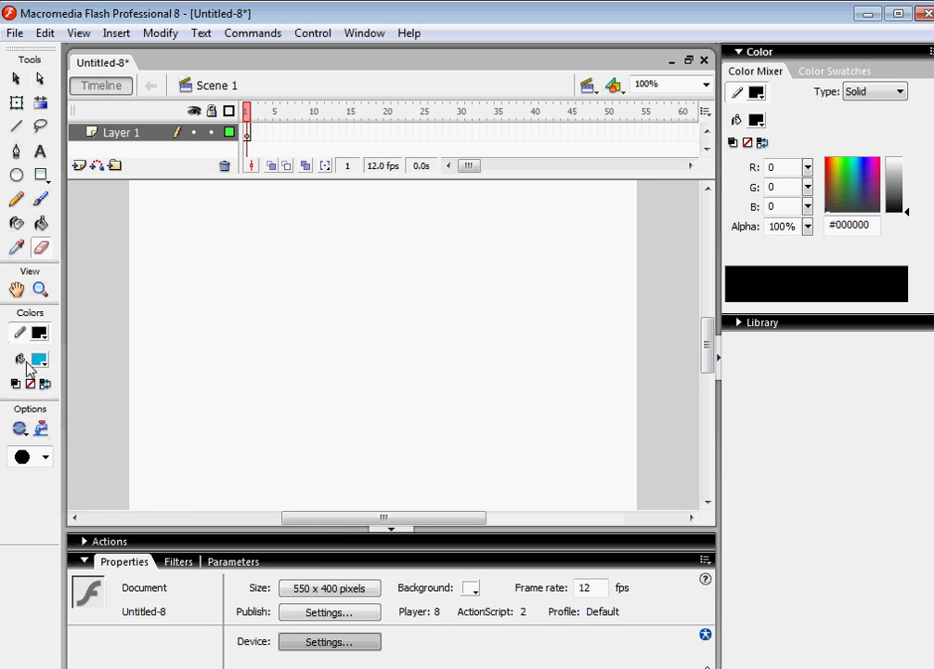
left_click(38, 362)
left_click(28, 405)
Activate the Brush tool with a small brush size.
left_click(40, 198)
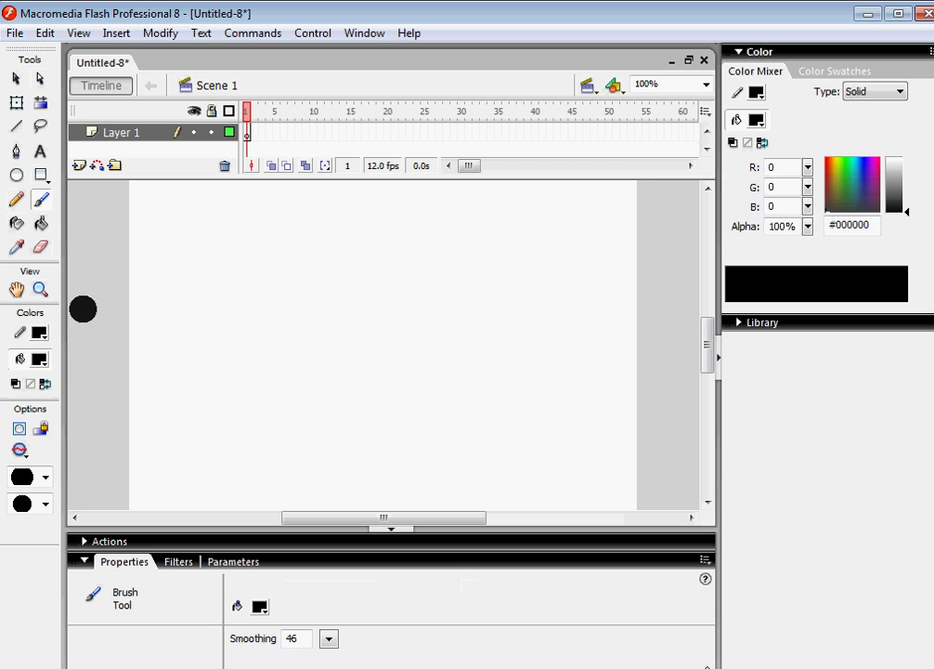
left_click(45, 476)
left_click(49, 308)
left_click(42, 477)
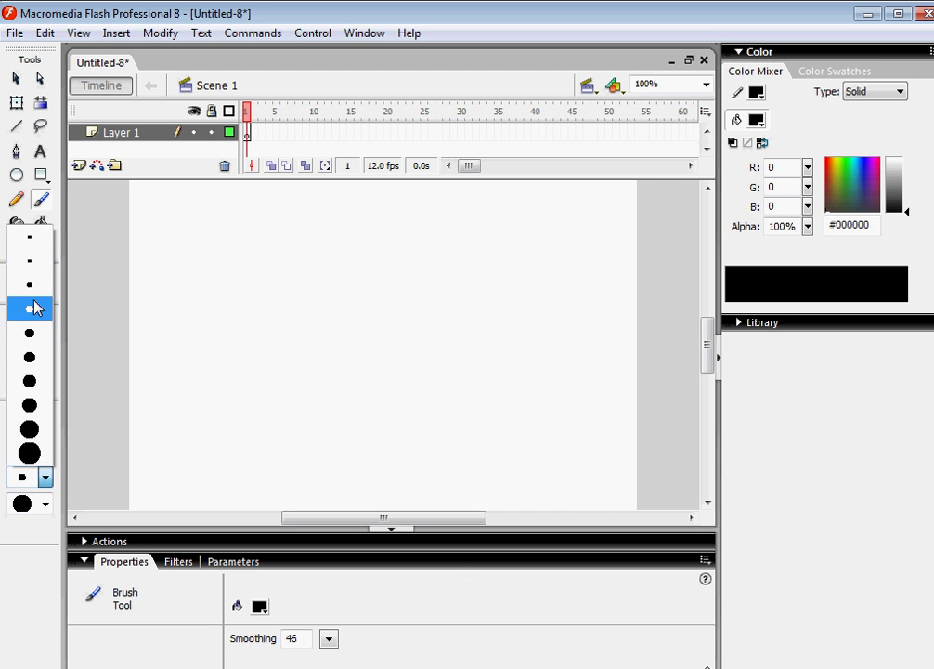
left_click(35, 309)
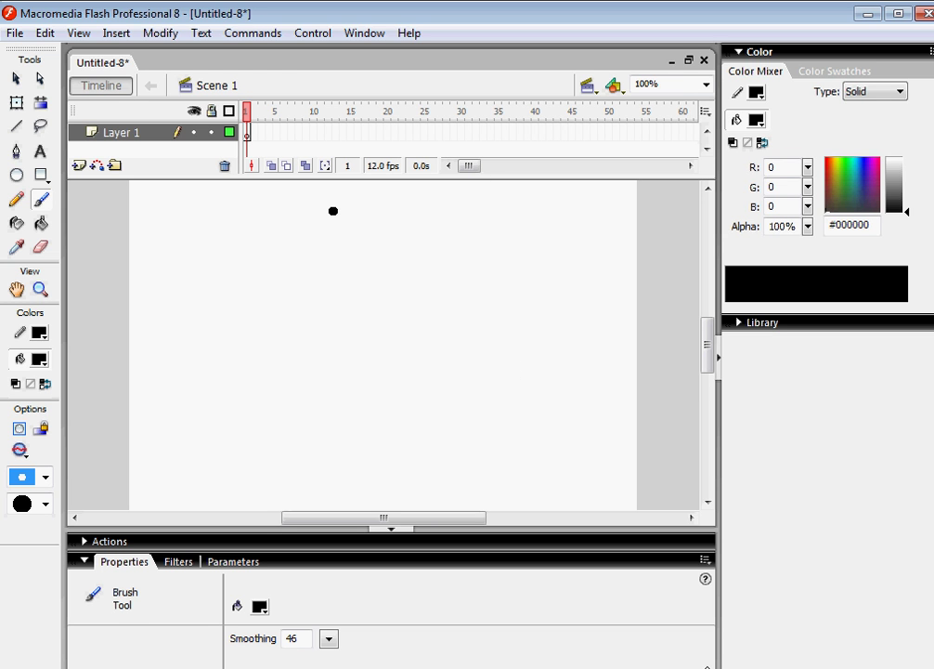
Brush the round head with two dot eyes and a wavy mouth.
mouse_move(336, 210)
left_mouse_down()
mouse_move(299, 232)
mouse_move(292, 276)
mouse_move(339, 309)
mouse_move(375, 273)
mouse_move(377, 238)
mouse_move(330, 210)
left_mouse_up()
left_click(302, 251)
left_click(364, 251)
mouse_move(312, 259)
left_mouse_down()
mouse_move(354, 276)
mouse_move(354, 265)
mouse_move(344, 313)
mouse_move(369, 288)
mouse_move(384, 291)
mouse_move(360, 317)
mouse_move(377, 317)
mouse_move(439, 379)
left_mouse_up()
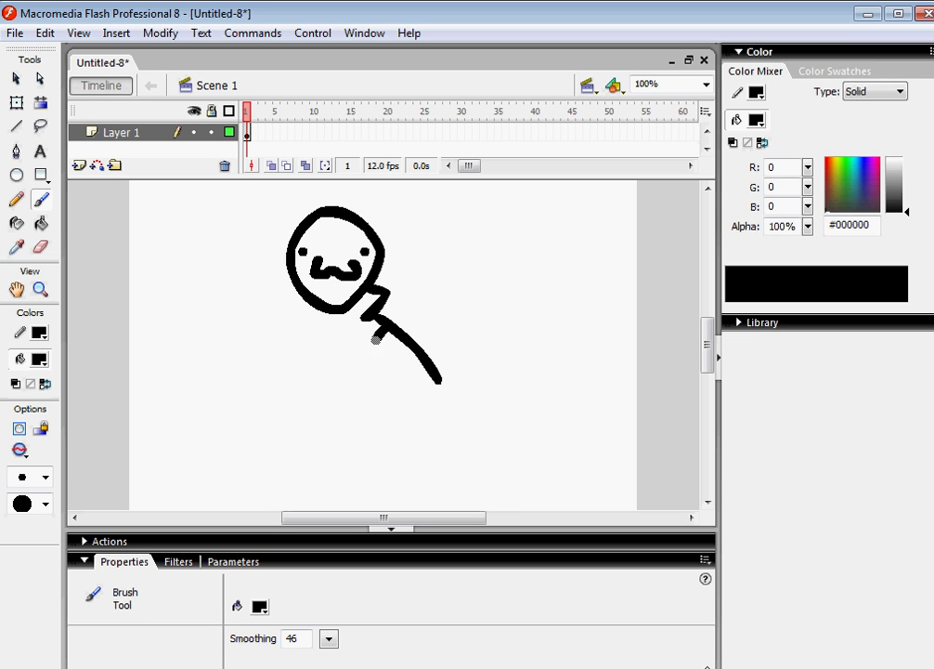
Brush the body loop, a hooked end, an arm and two legs.
mouse_move(377, 335)
left_mouse_down()
mouse_move(390, 363)
mouse_move(395, 332)
mouse_move(411, 347)
mouse_move(419, 319)
mouse_move(383, 349)
left_mouse_up()
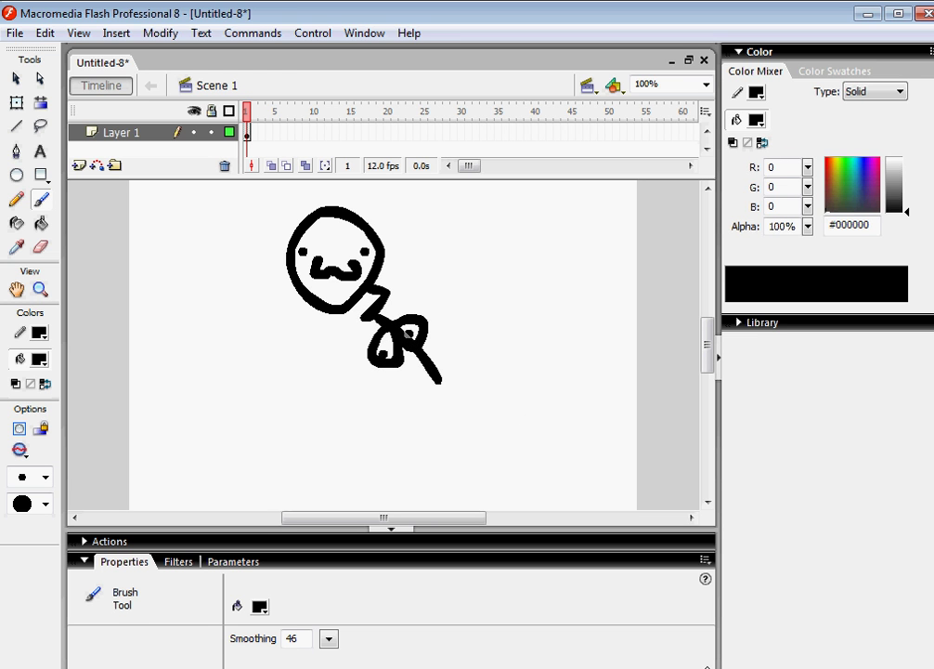
left_click_drag(437, 377, 404, 426)
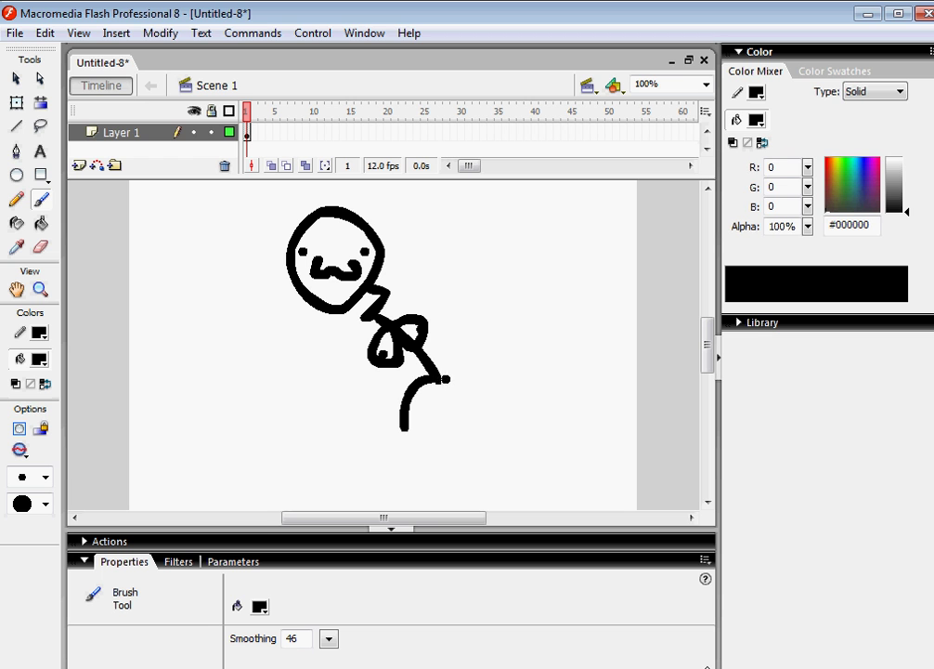
mouse_move(477, 401)
left_mouse_down()
mouse_move(434, 374)
mouse_move(425, 380)
mouse_move(436, 394)
mouse_move(457, 376)
mouse_move(438, 423)
mouse_move(439, 378)
left_mouse_up()
mouse_move(384, 297)
left_mouse_down()
mouse_move(402, 281)
mouse_move(493, 280)
mouse_move(473, 297)
left_mouse_up()
mouse_move(359, 345)
left_mouse_down()
mouse_move(344, 402)
mouse_move(323, 410)
mouse_move(346, 414)
mouse_move(324, 426)
left_mouse_up()
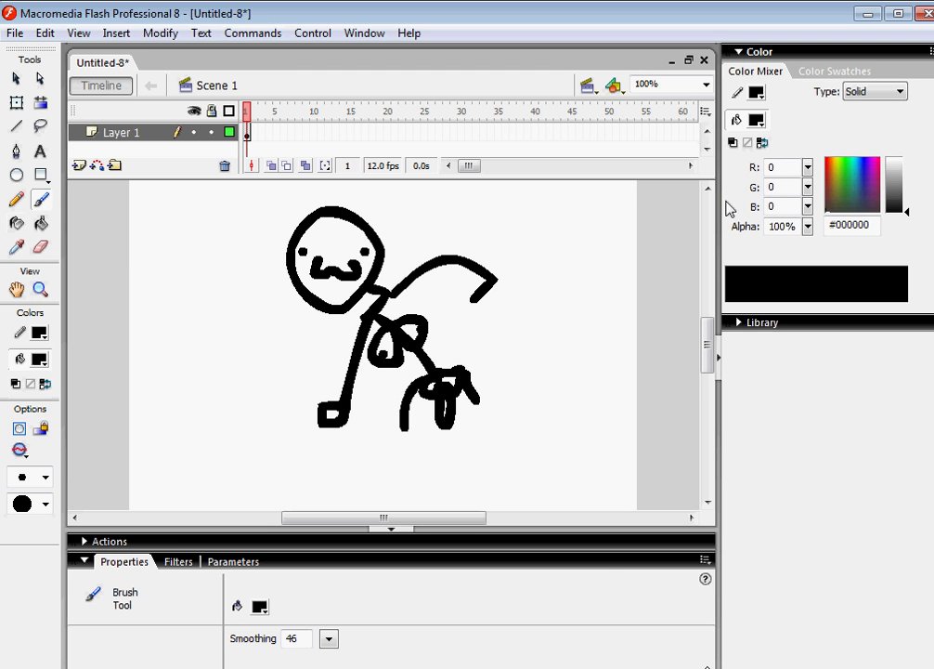
Select the whole figure and convert it to a movie clip symbol named 'Vagina horse'.
left_click(16, 79)
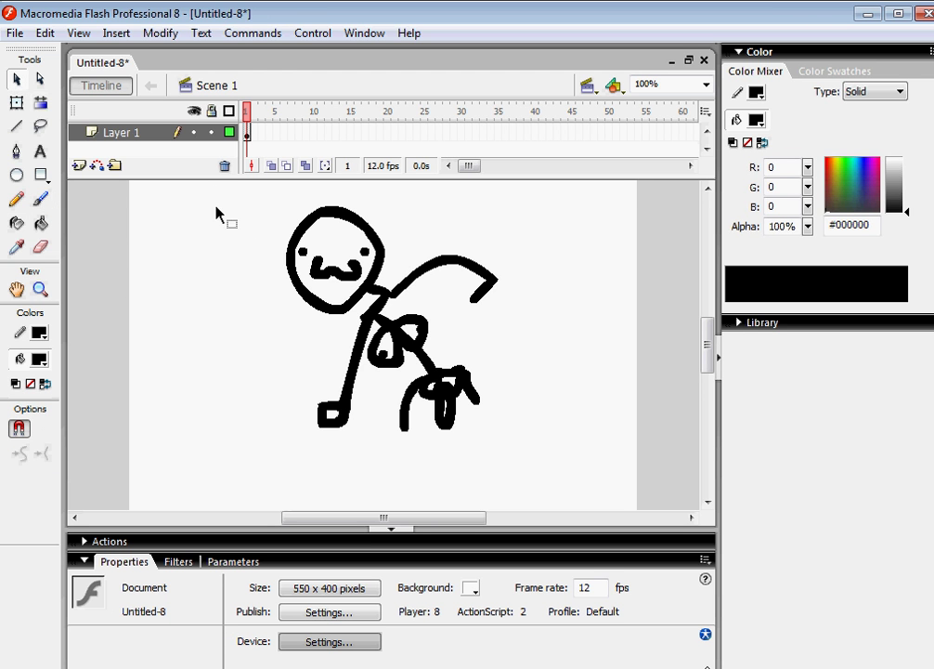
mouse_move(214, 190)
left_mouse_down()
mouse_move(244, 202)
mouse_move(452, 407)
mouse_move(561, 442)
mouse_move(557, 455)
mouse_move(548, 453)
left_mouse_up()
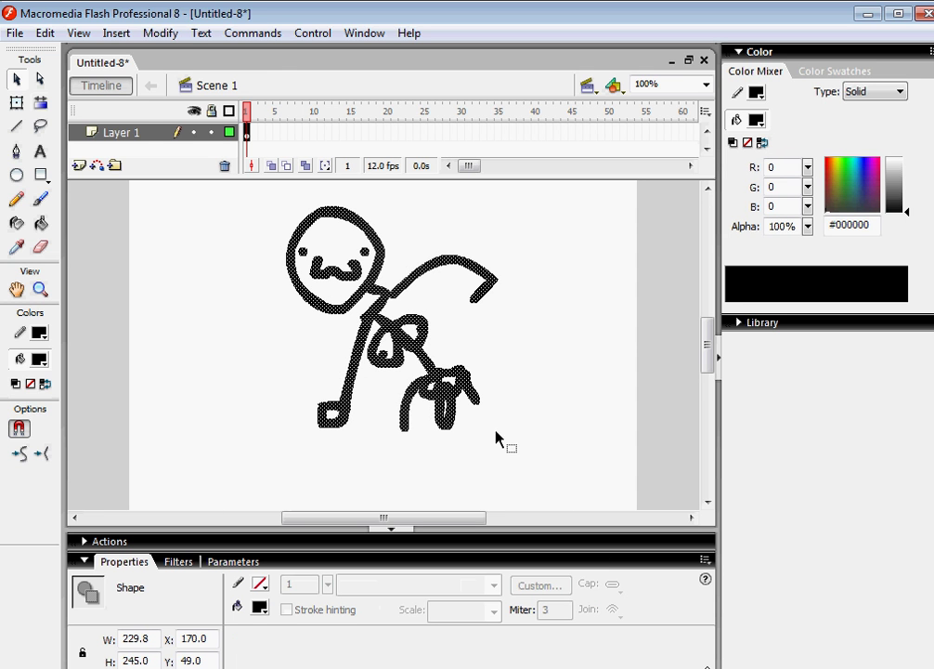
right_click(334, 316)
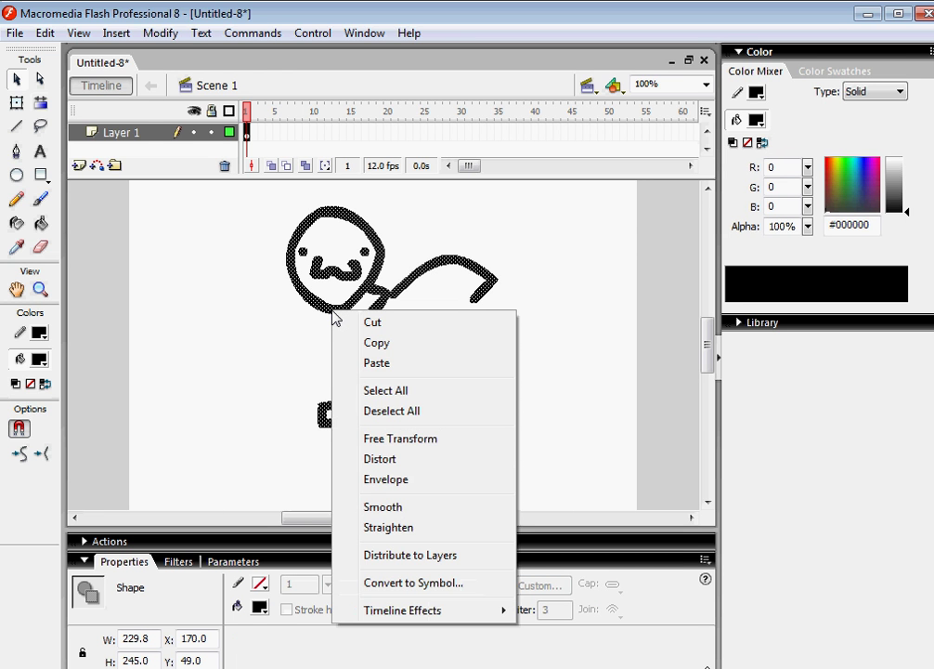
left_click(375, 583)
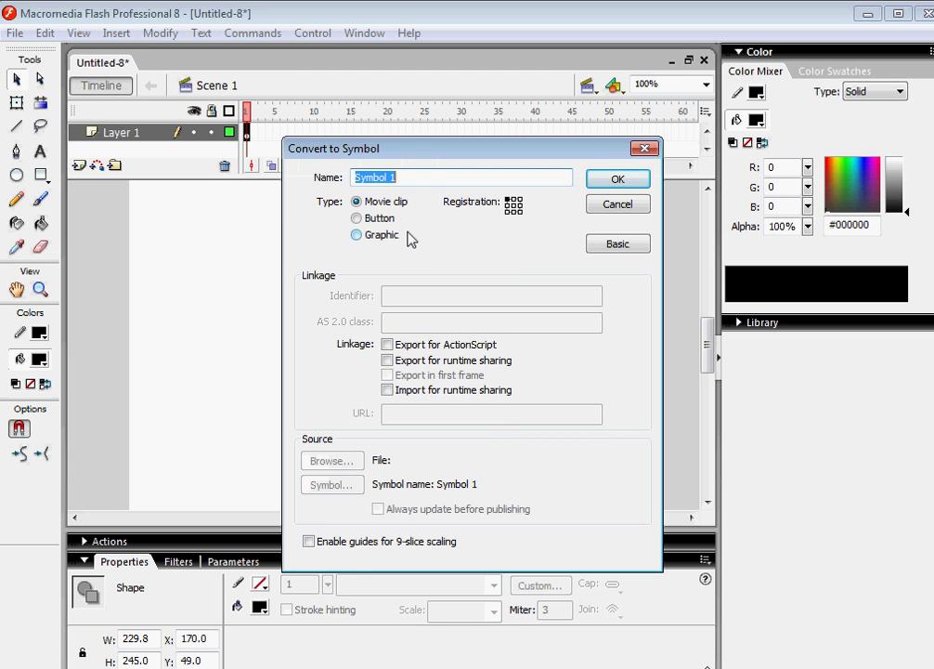
type("Vagina horse")
key("Return")
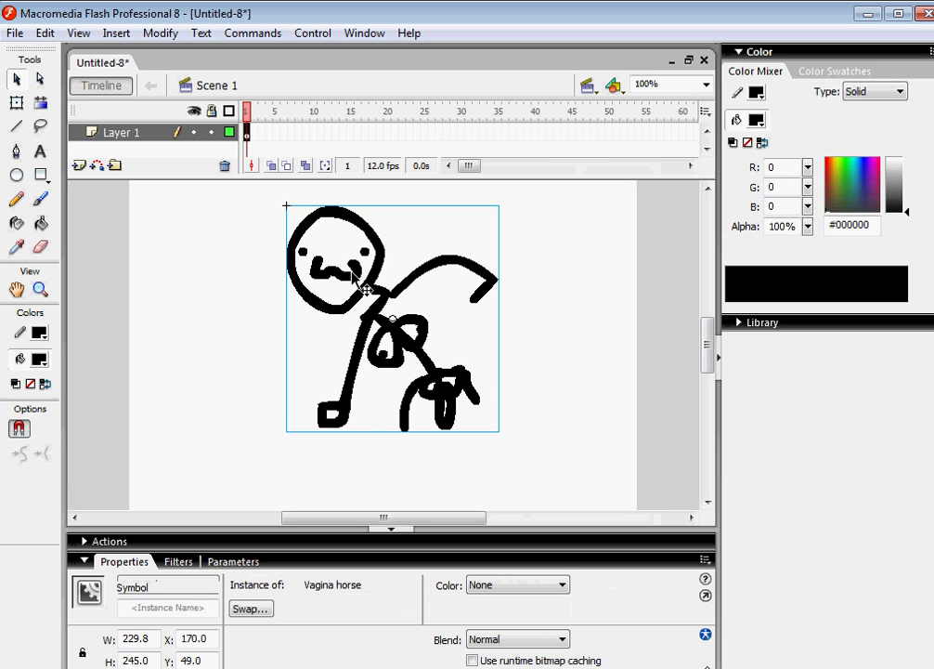
Switch to a large brush size and choose pink #FE81CC as the fill.
left_click(41, 201)
left_click(45, 477)
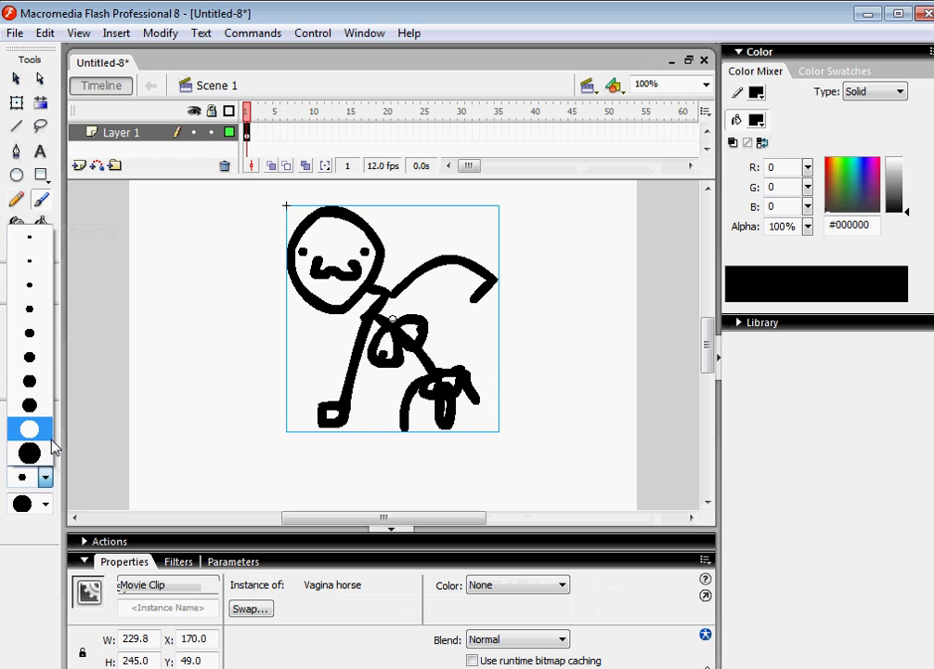
left_click(51, 444)
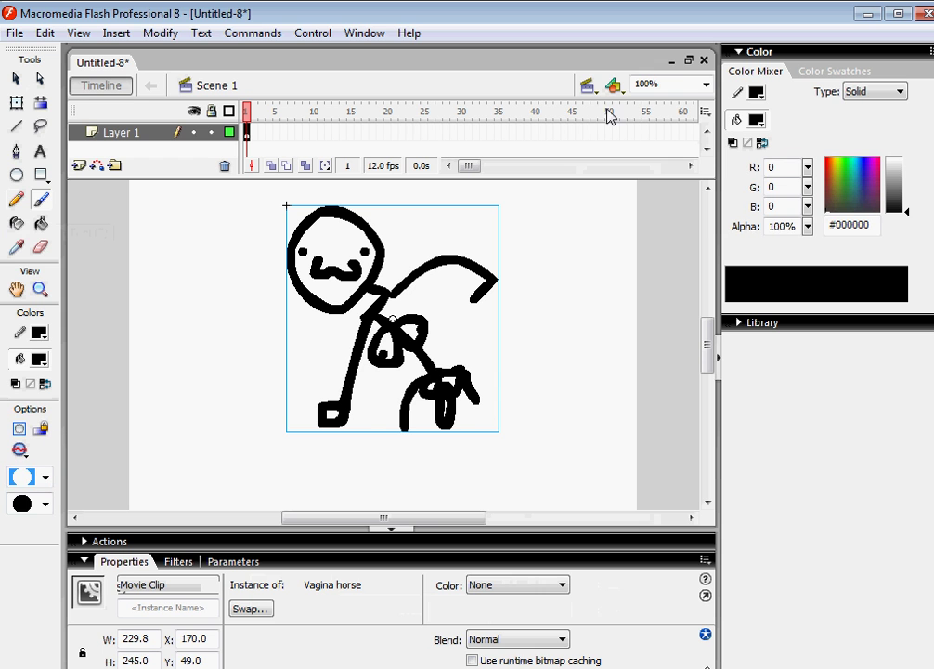
left_click(873, 176)
left_click(865, 162)
left_click(873, 161)
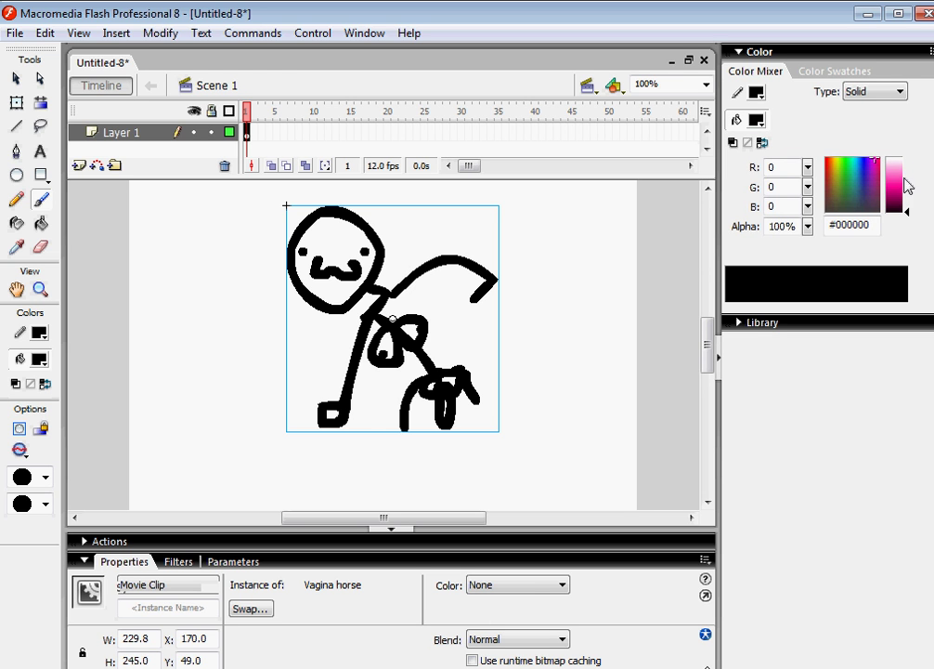
left_click(897, 170)
Paint pink over the face and dab it inside the body loop.
mouse_move(349, 246)
left_mouse_down()
mouse_move(327, 266)
mouse_move(339, 281)
mouse_move(312, 281)
mouse_move(302, 239)
mouse_move(333, 226)
mouse_move(359, 249)
mouse_move(334, 295)
mouse_move(326, 242)
mouse_move(340, 259)
mouse_move(364, 261)
mouse_move(353, 292)
left_mouse_up()
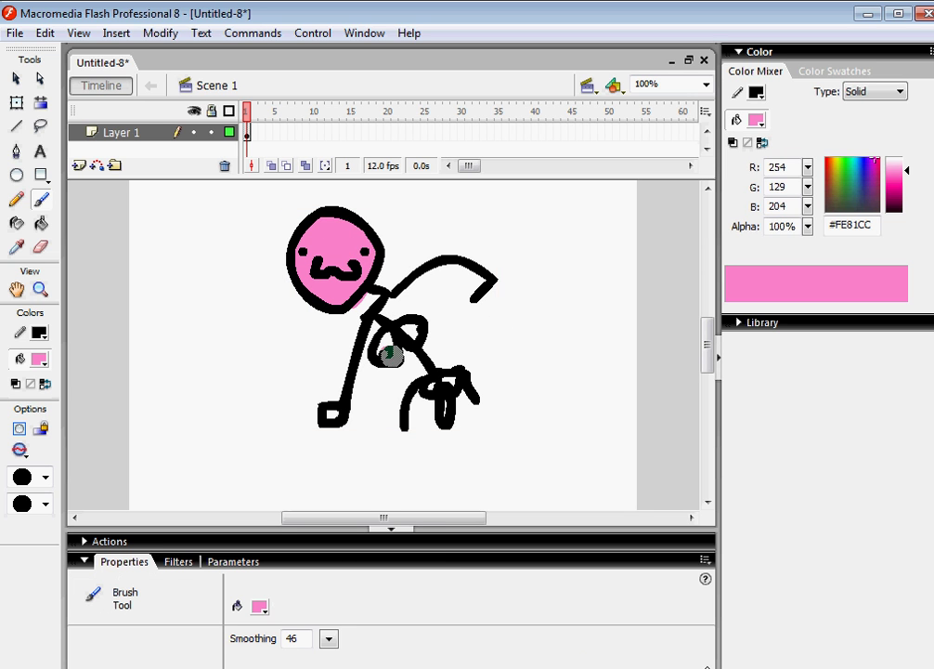
left_click(385, 356)
left_click(422, 330)
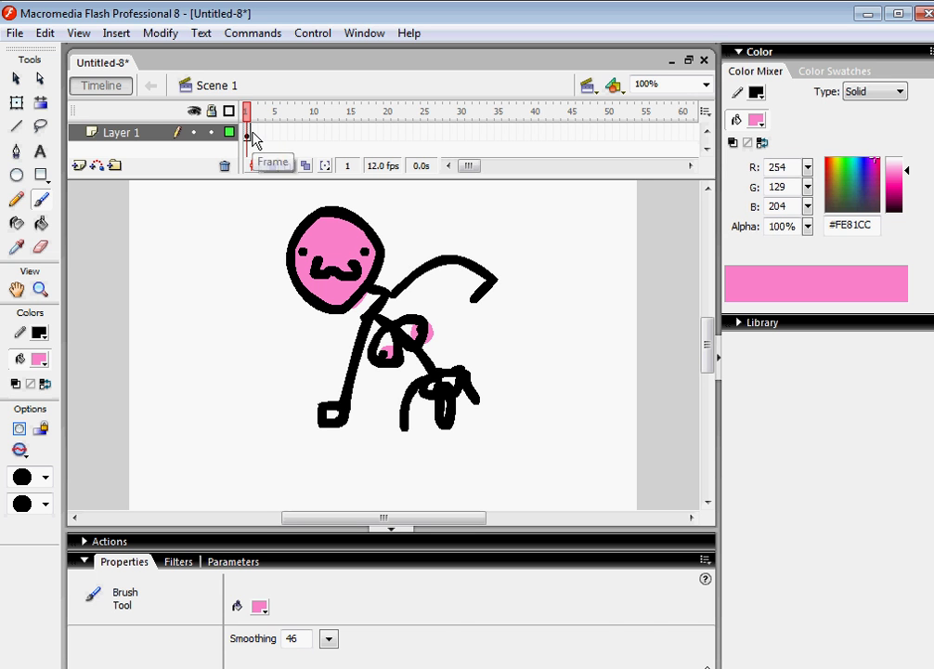
Insert a keyframe at frame 2 and go to it.
right_click(248, 139)
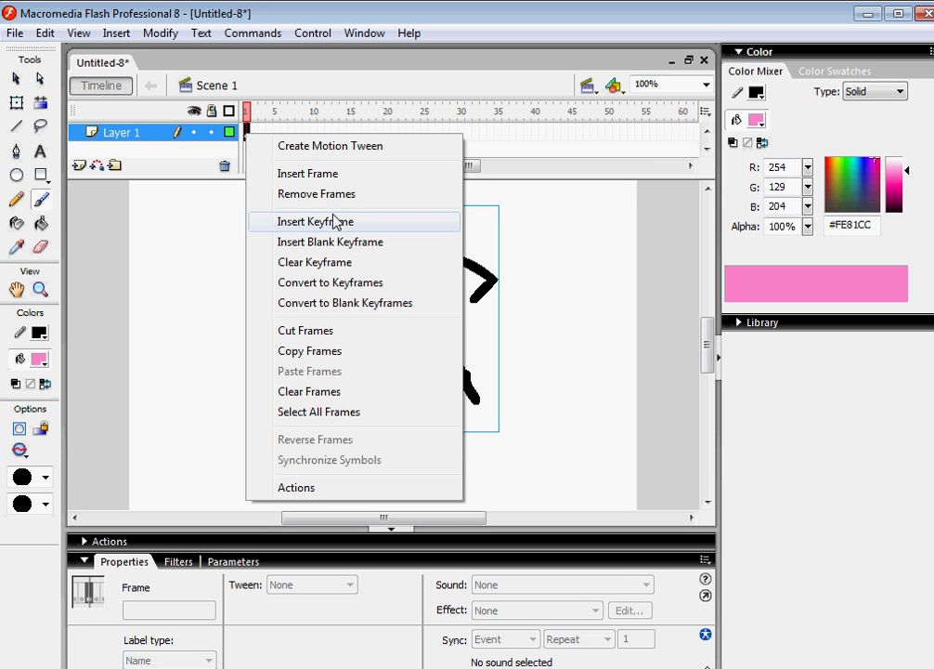
left_click(315, 221)
left_click(248, 133)
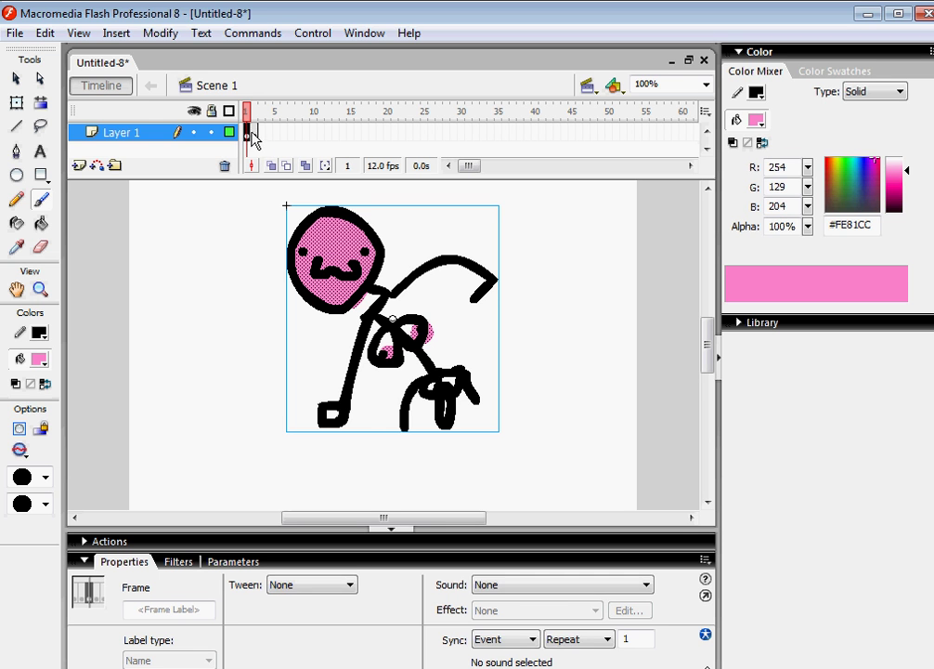
left_click(254, 134)
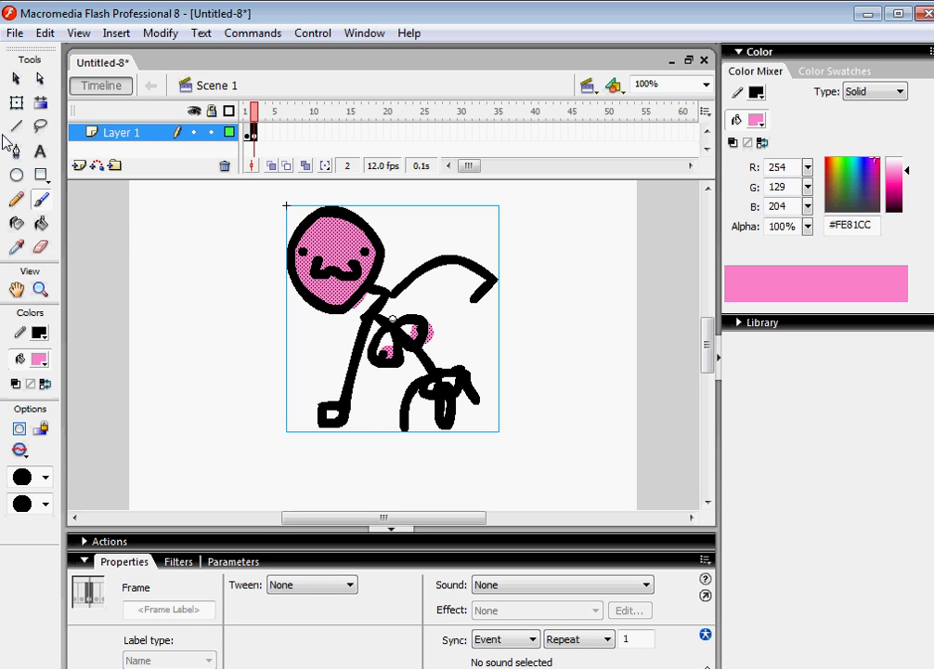
Move the figure left and change its pink fill to light green #83FC8E.
left_click(16, 79)
mouse_move(333, 306)
left_mouse_down()
mouse_move(322, 318)
mouse_move(268, 308)
left_mouse_up()
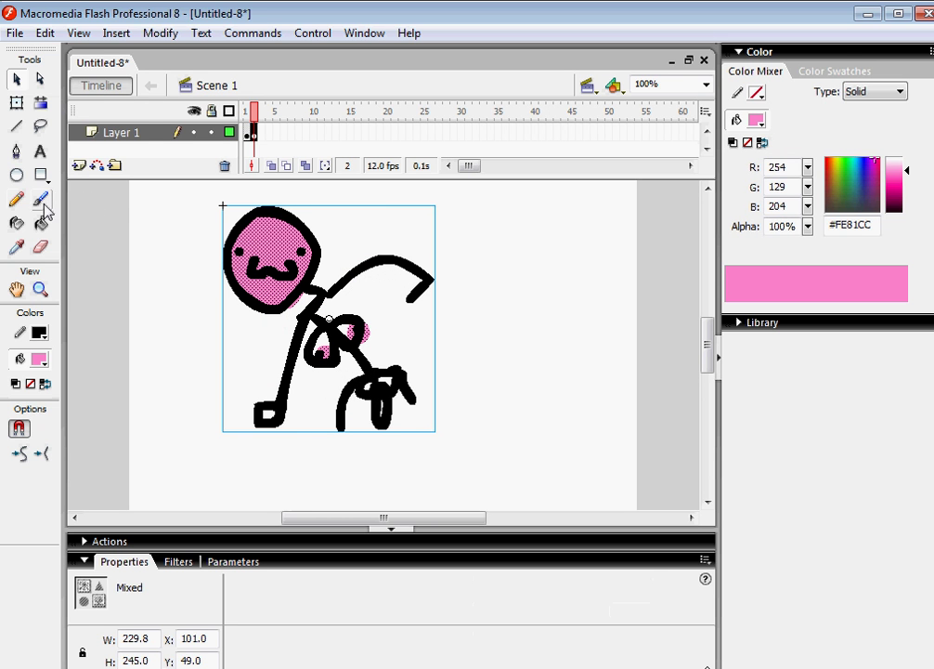
left_click_drag(842, 165, 844, 161)
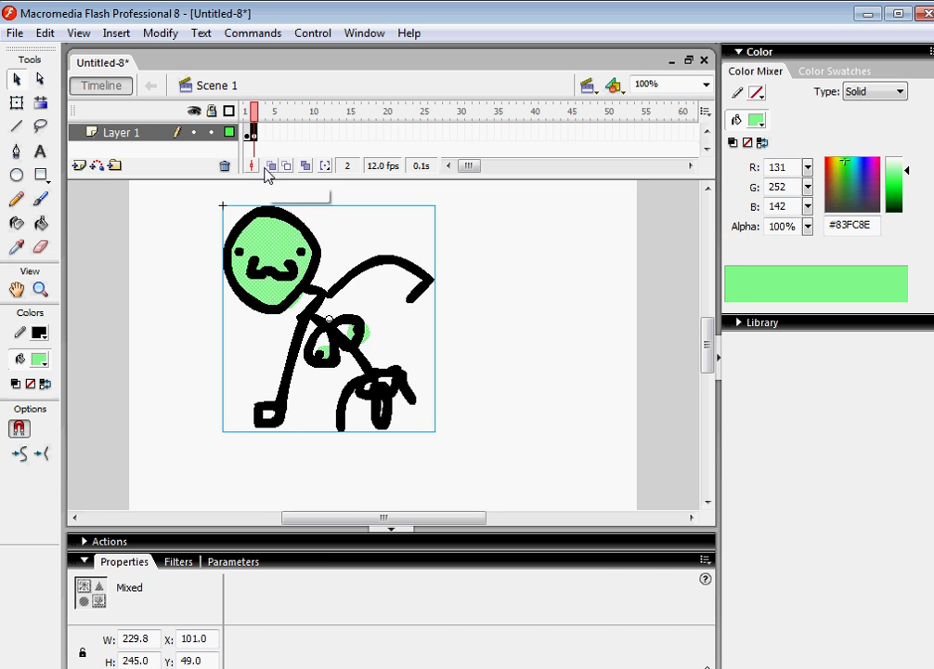
Insert a keyframe at frame 3 copying the figure, then choose a light cyan fill.
key("F7")
left_click(253, 136)
left_click(261, 137)
right_click(263, 138)
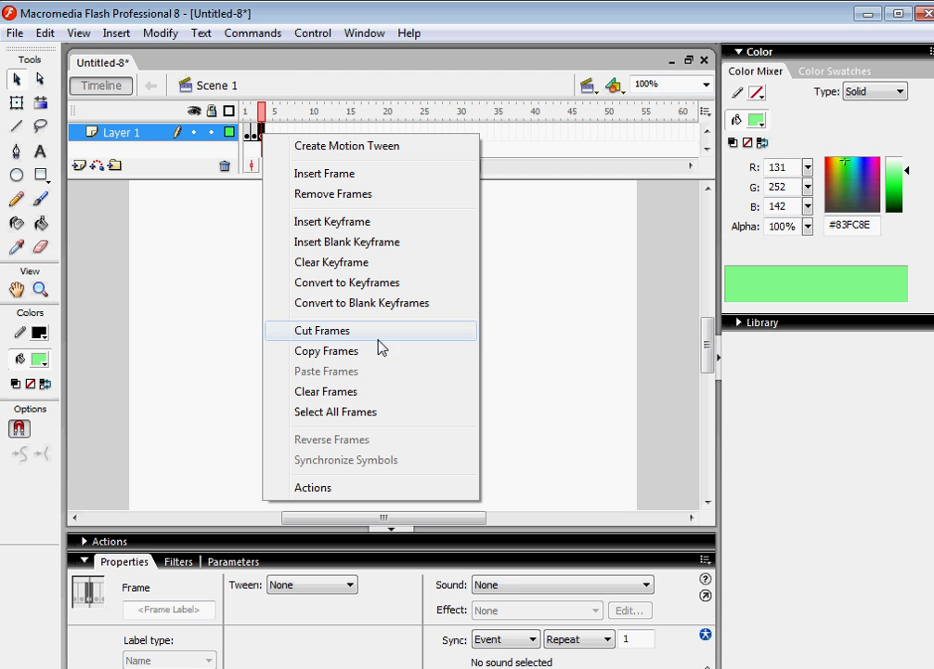
left_click(358, 195)
right_click(253, 136)
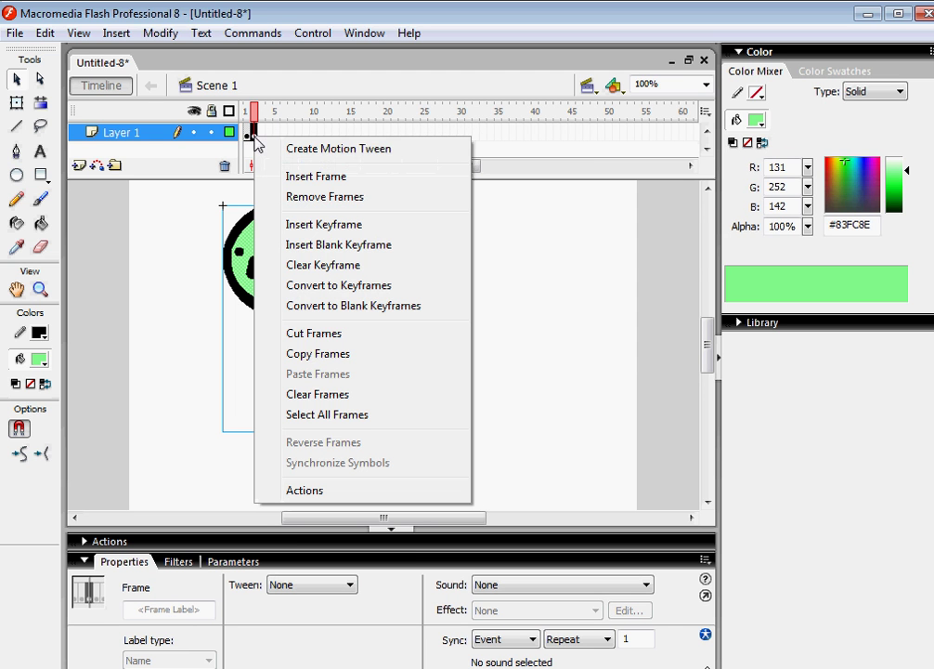
left_click(157, 289)
key("F6")
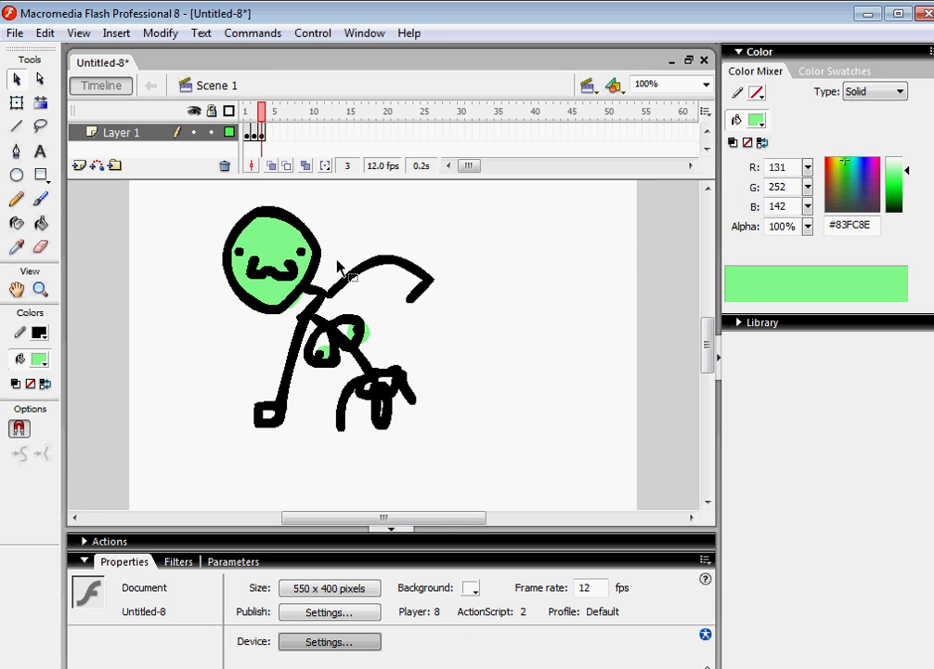
mouse_move(864, 185)
left_mouse_down()
mouse_move(879, 160)
mouse_move(854, 160)
left_mouse_up()
With the Paint Bucket, fill the face and body patch light cyan in frame 3.
left_click(40, 201)
left_click(40, 223)
left_click(271, 244)
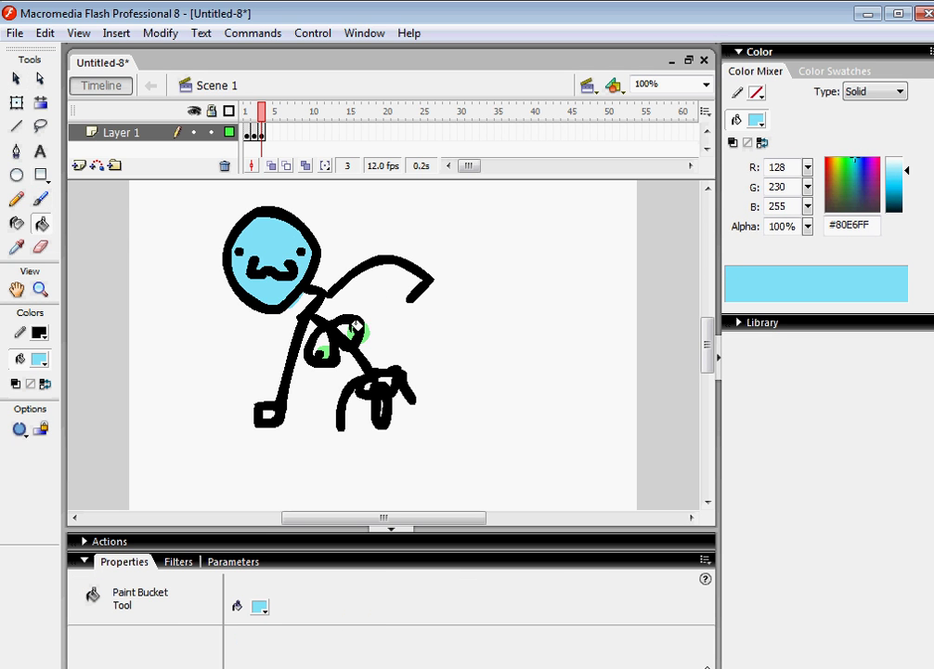
left_click(325, 350)
Add keyframe 4 and fill the face and body patch purple #D980FF.
key("F6")
left_click_drag(856, 163, 863, 160)
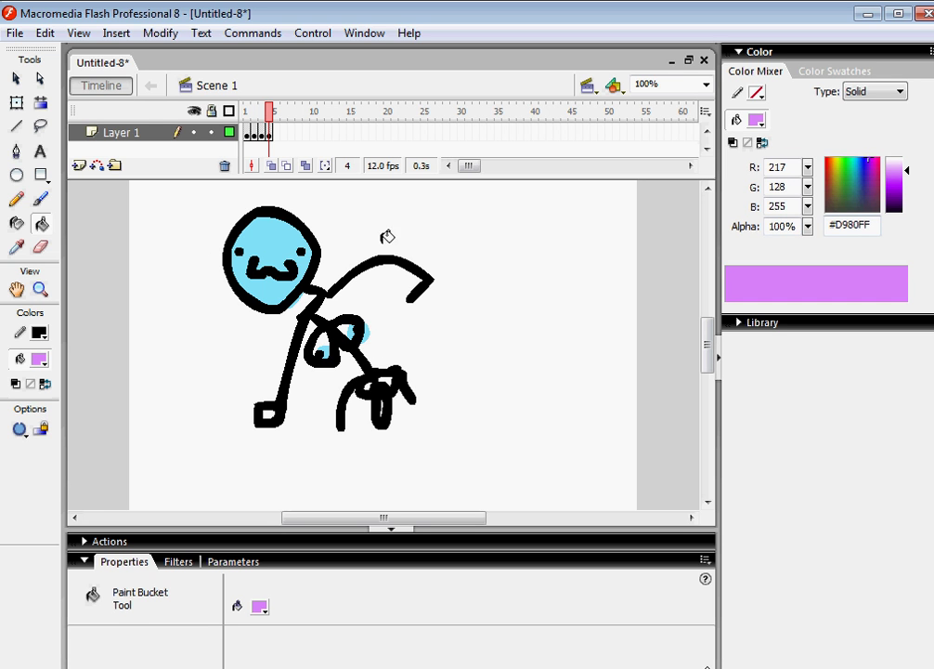
left_click(275, 244)
left_click(366, 331)
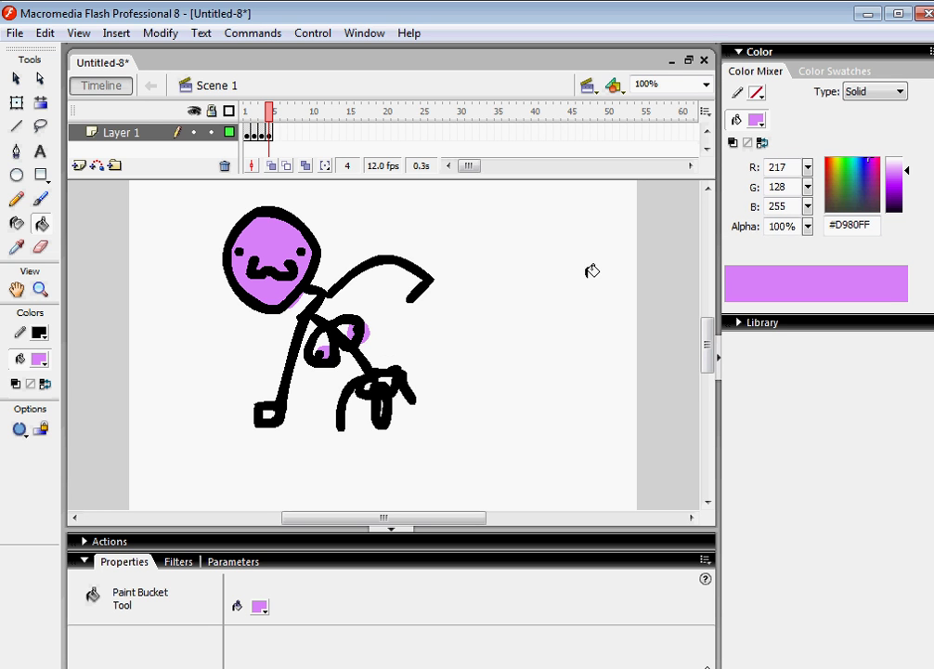
Add keyframe 5 and fill the head and arm patch orange-peach #FFBF80.
key("F6")
left_click(860, 186)
mouse_move(859, 186)
left_mouse_down()
mouse_move(877, 182)
mouse_move(832, 160)
left_mouse_up()
left_click(299, 260)
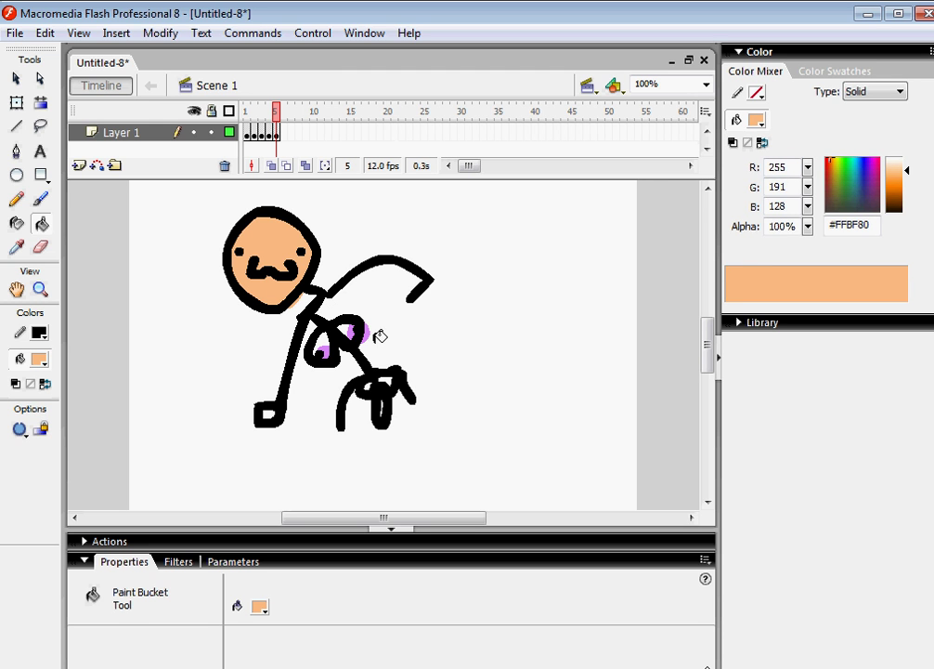
left_click(370, 331)
left_click(827, 159)
left_click_drag(826, 160, 837, 159)
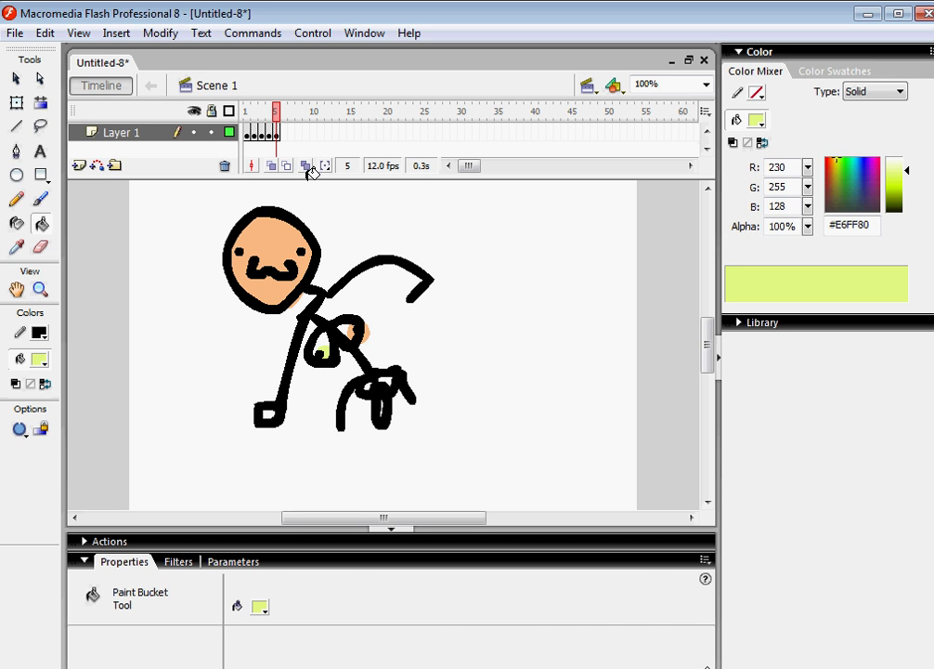
Reposition the purple frame 4 figure to the left and up on the stage.
left_click(268, 133)
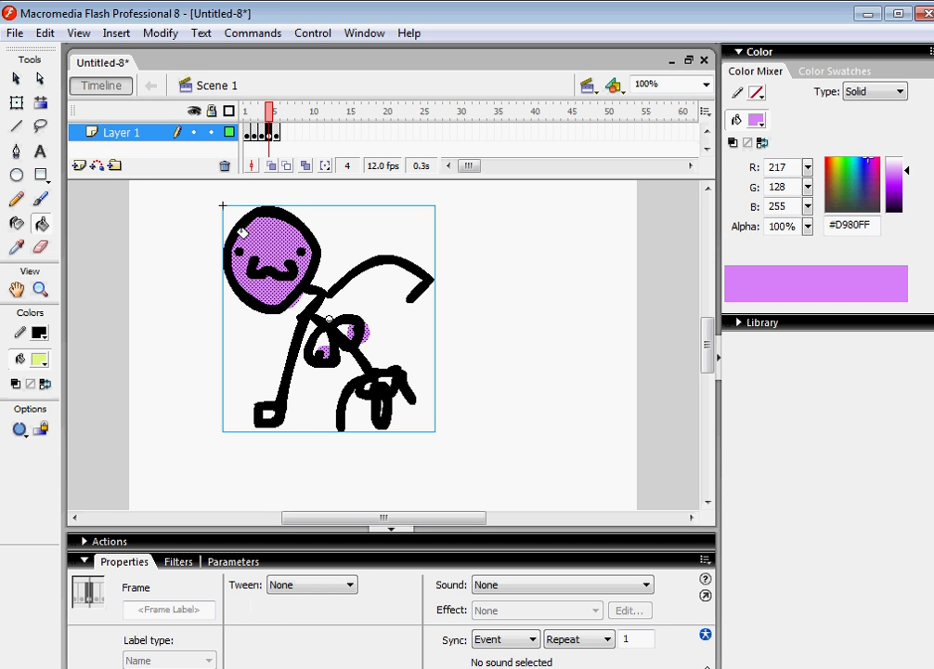
left_click(16, 79)
mouse_move(303, 240)
left_mouse_down()
mouse_move(410, 243)
mouse_move(548, 220)
mouse_move(481, 214)
left_mouse_up()
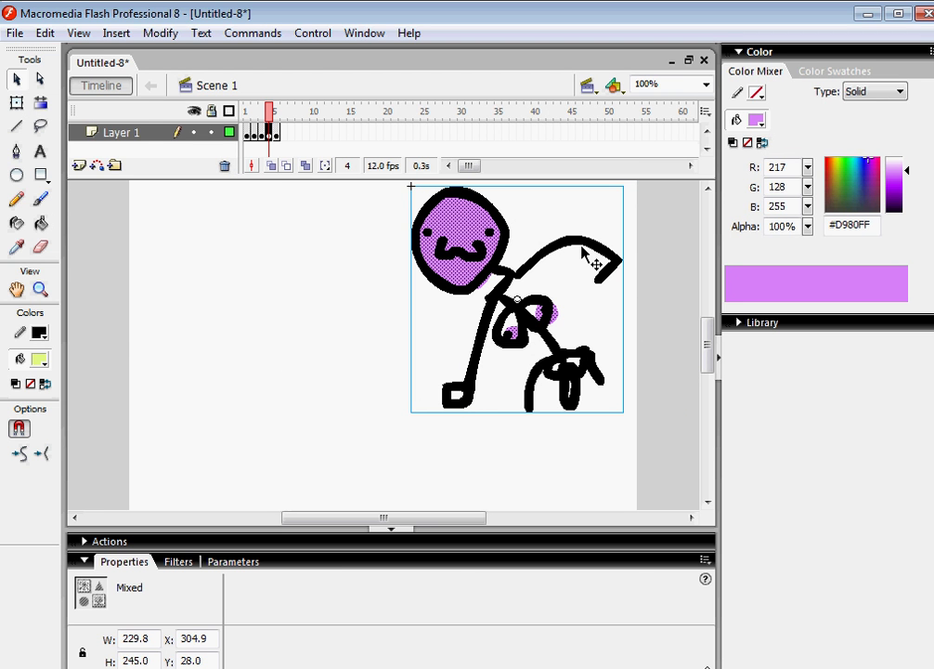
left_click_drag(422, 517, 532, 517)
mouse_move(170, 275)
left_mouse_down()
mouse_move(485, 358)
mouse_move(498, 304)
left_mouse_up()
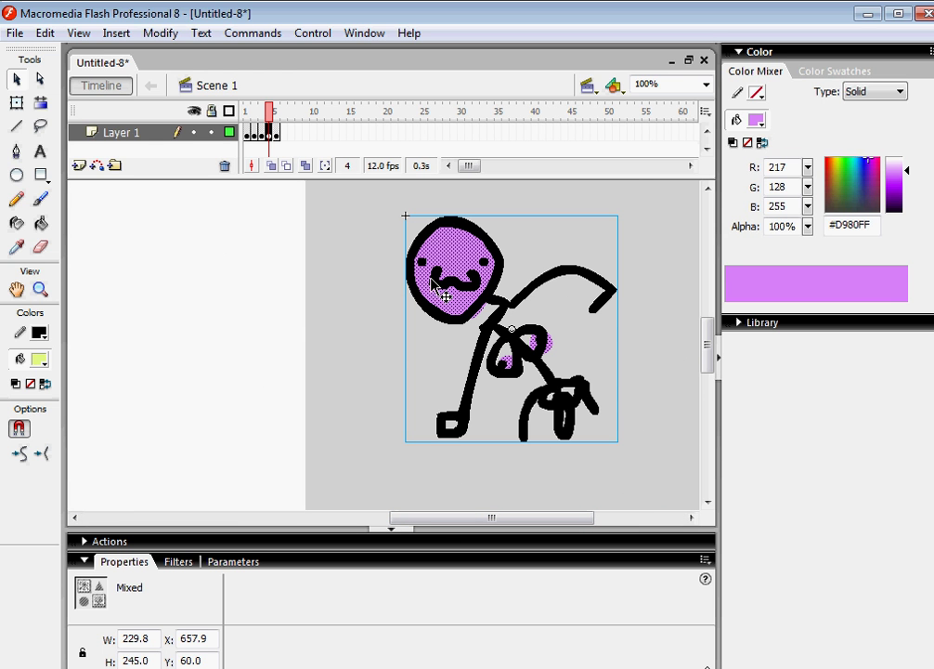
mouse_move(475, 302)
left_mouse_down()
mouse_move(225, 340)
mouse_move(83, 316)
left_mouse_up()
left_click_drag(442, 517, 373, 517)
left_click_drag(363, 388, 535, 432)
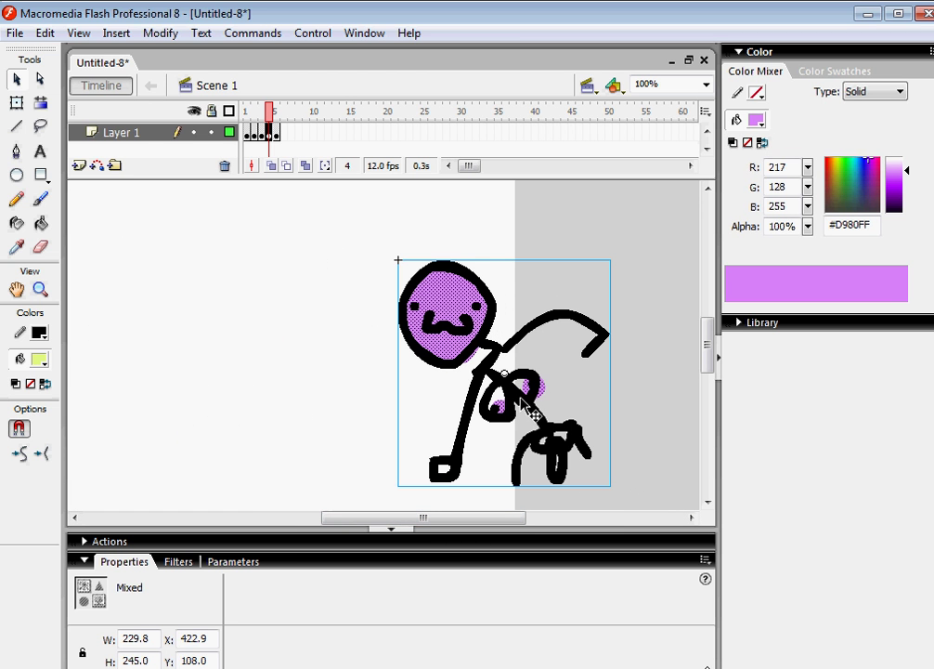
left_click_drag(475, 366, 217, 326)
Move the frame 2 figure right and up, and the frame 5 figure down.
left_click(252, 136)
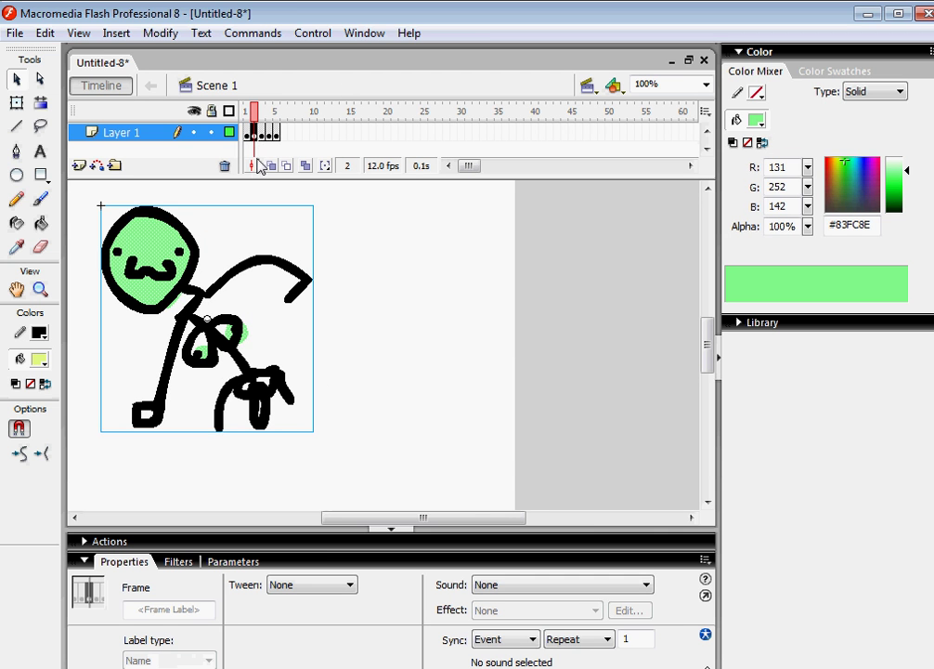
left_click(262, 139)
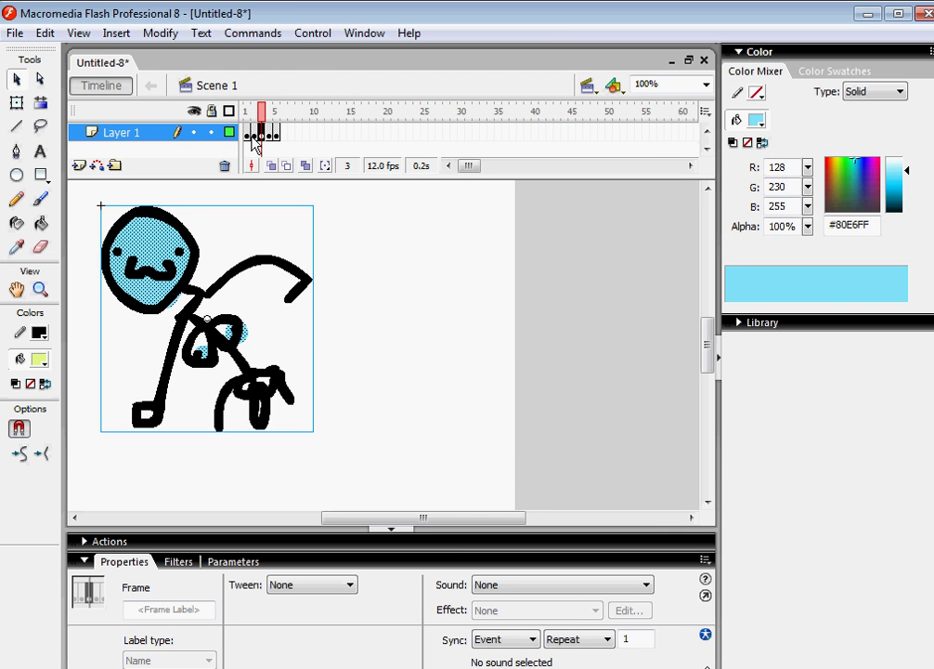
left_click(255, 138)
mouse_move(192, 246)
left_mouse_down()
mouse_move(350, 238)
mouse_move(386, 217)
left_mouse_up()
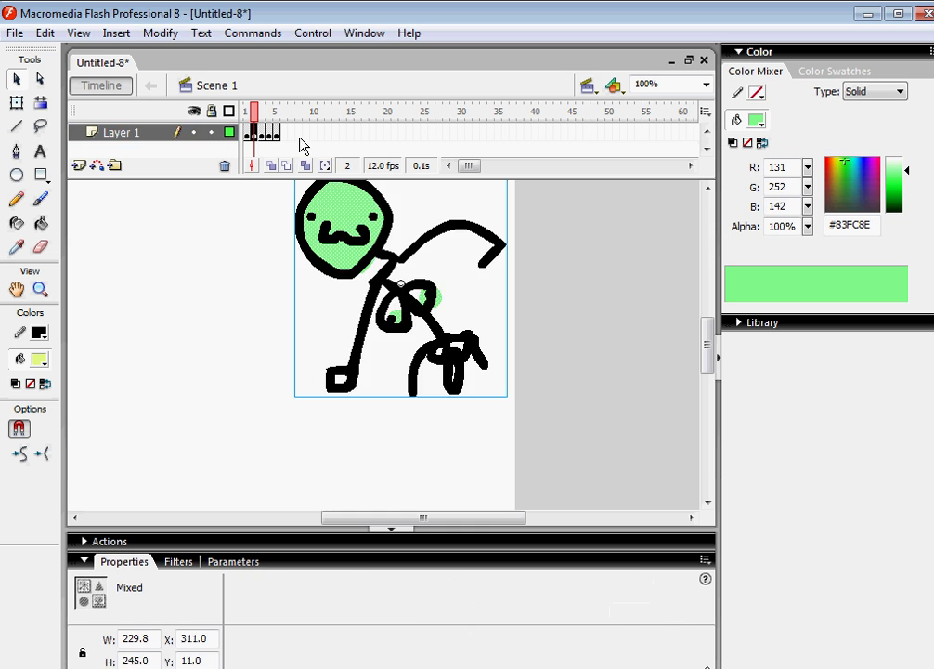
left_click(276, 136)
left_click_drag(208, 306, 199, 418)
left_click(201, 33)
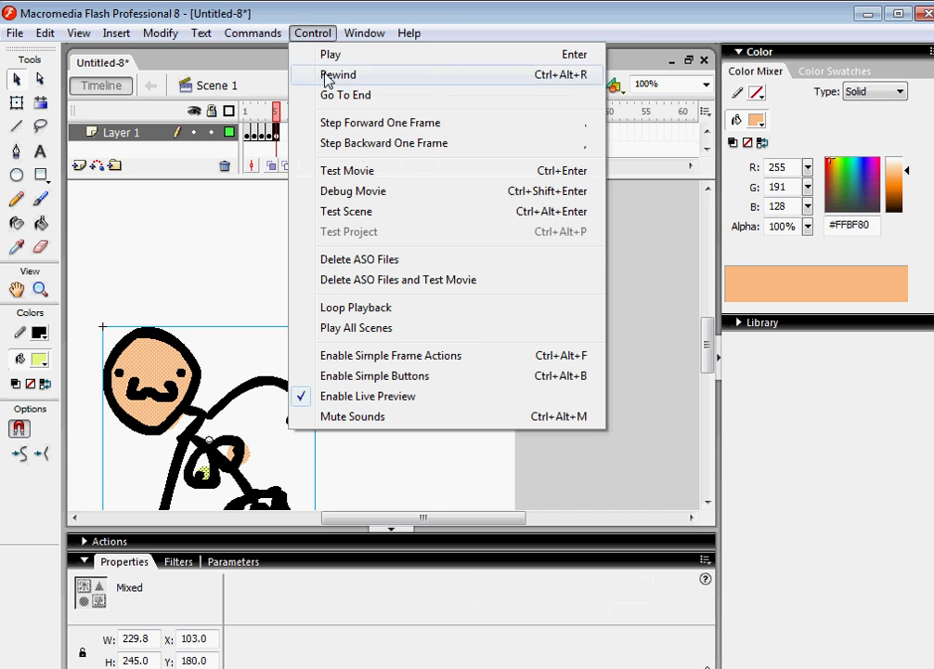
left_click(353, 173)
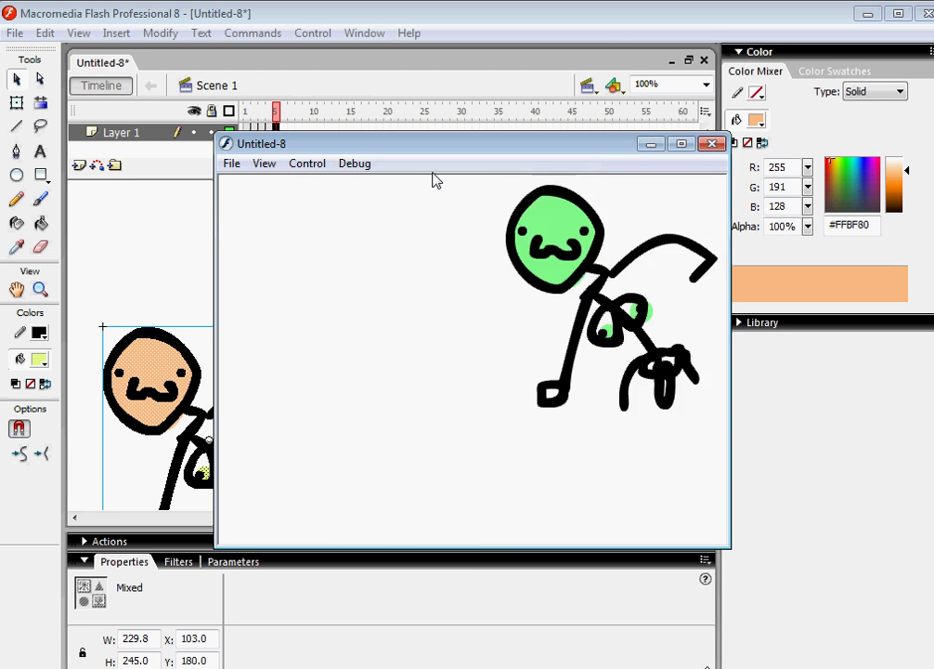
left_click(712, 145)
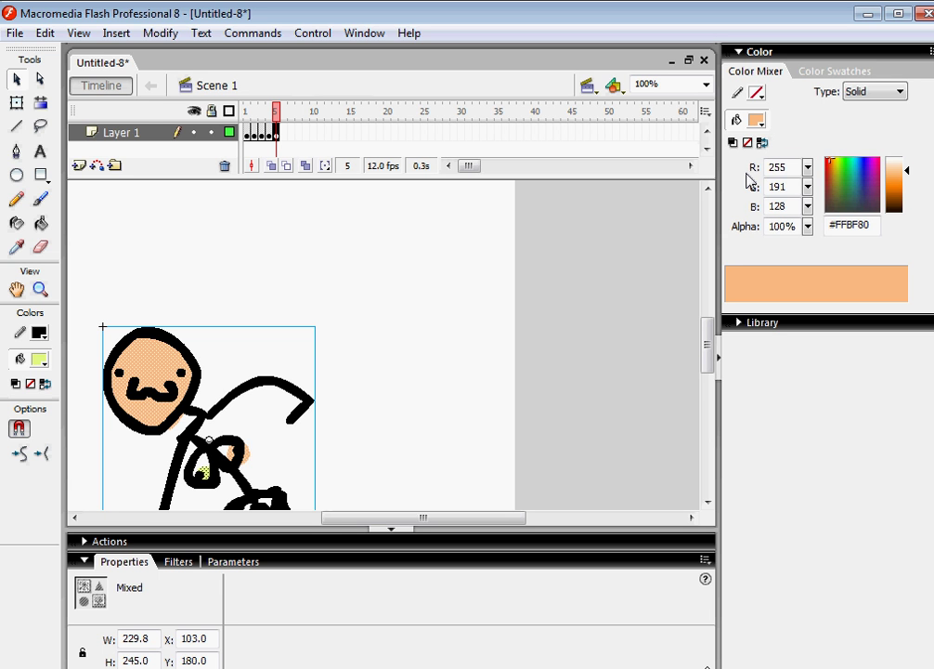
Import the Fluttershy Angry Sparta Remix MP3 from Downloads to the stage.
left_click(11, 32)
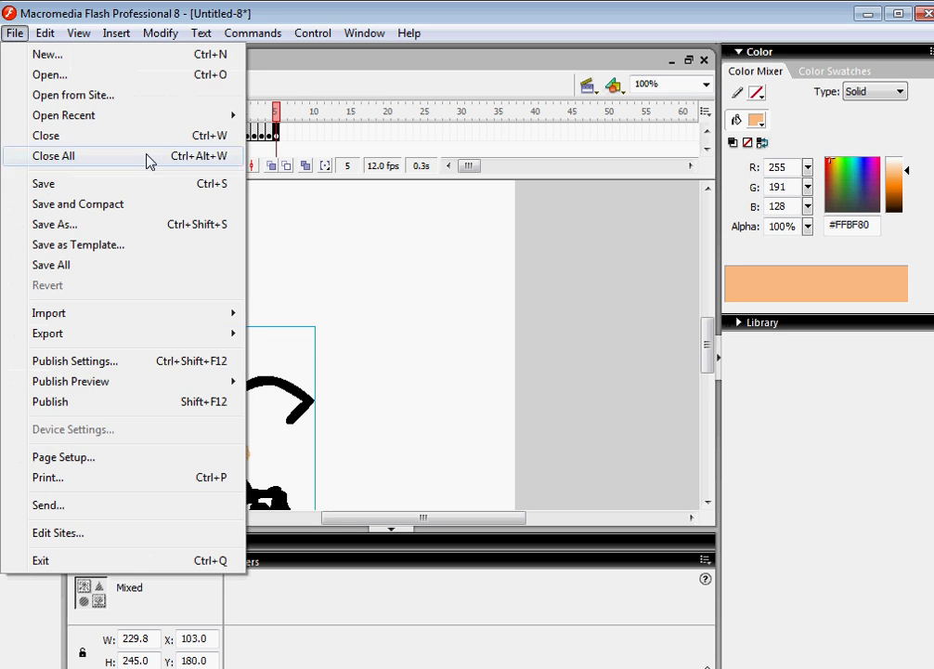
mouse_move(146, 316)
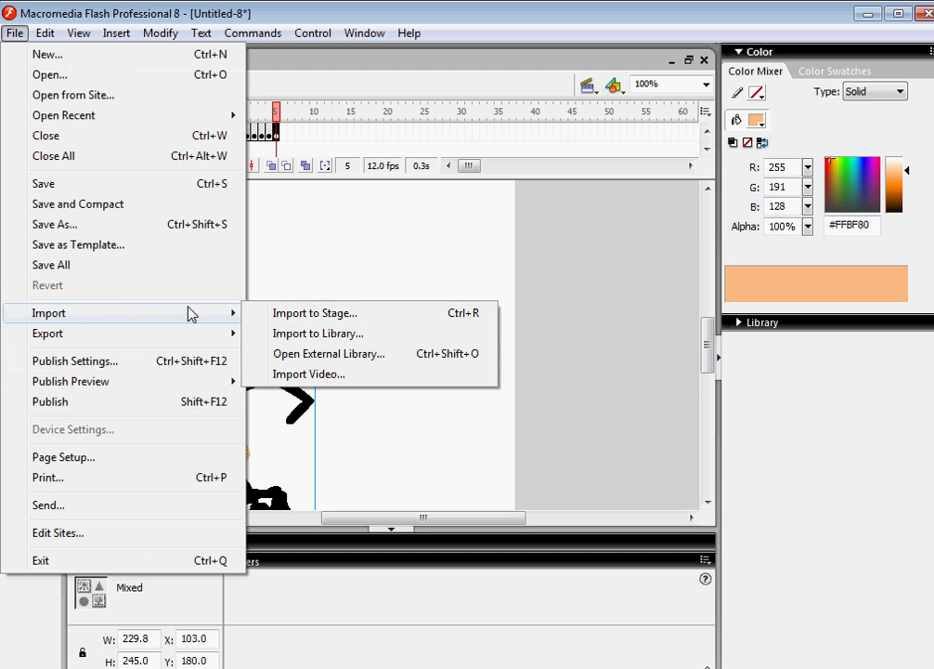
left_click(317, 318)
left_click(78, 178)
left_click(318, 292)
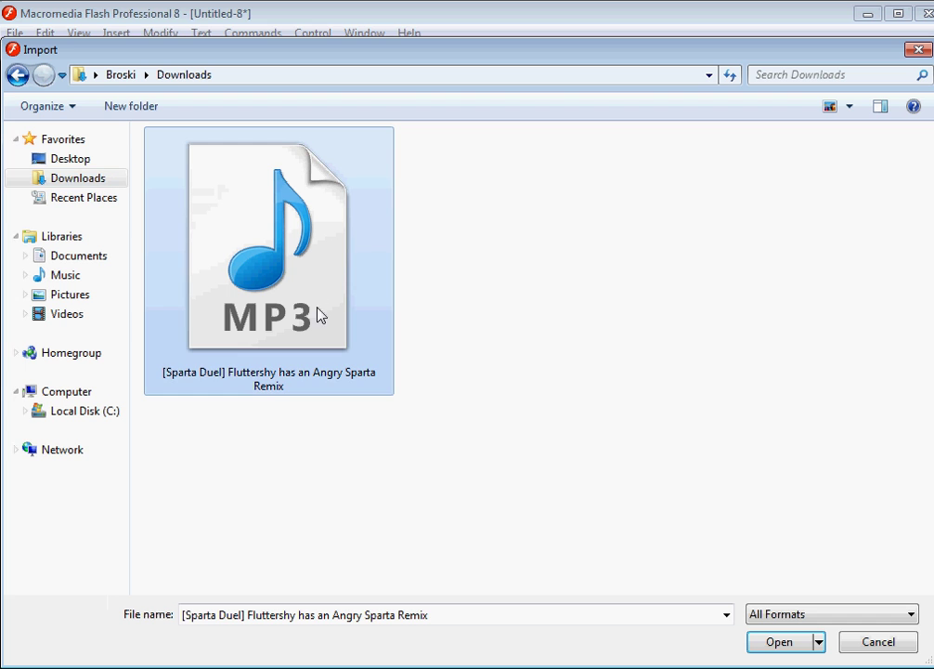
left_click(779, 641)
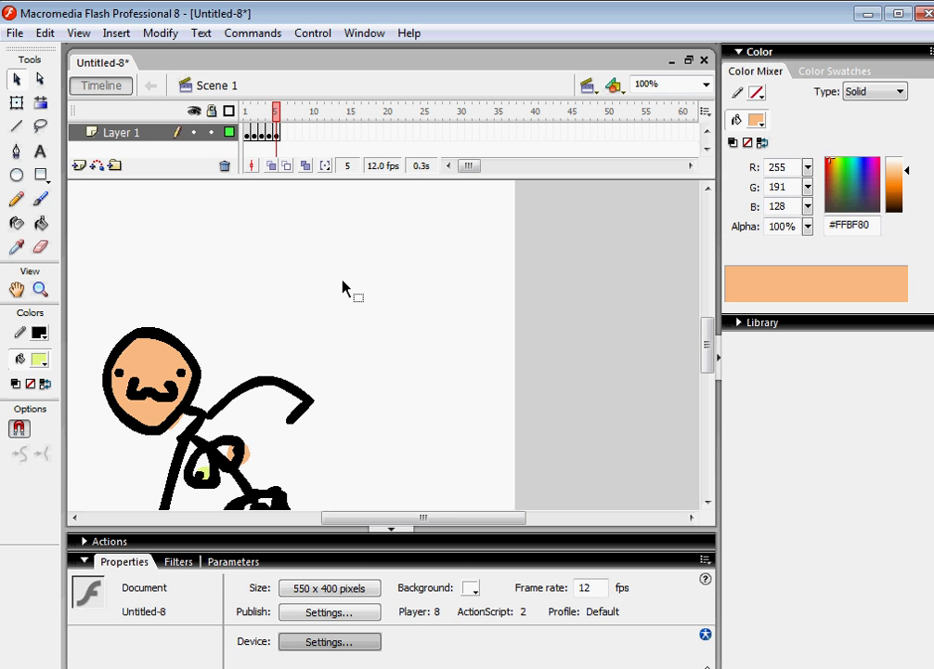
Attach the Fluttershy Sparta Remix MP3 to frame 1 and change its sync from Event to Start.
left_click(246, 136)
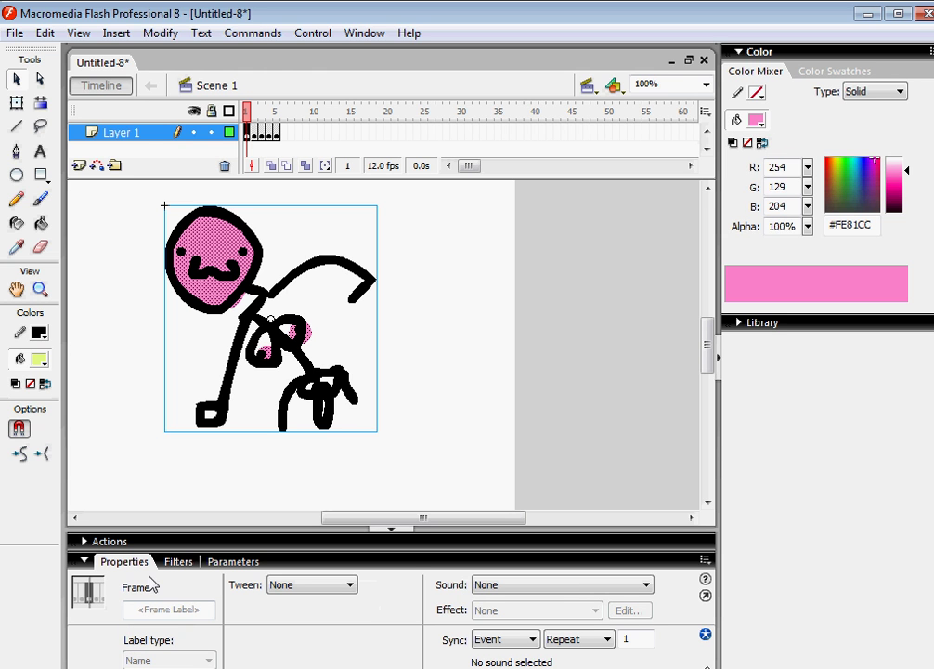
left_click(520, 592)
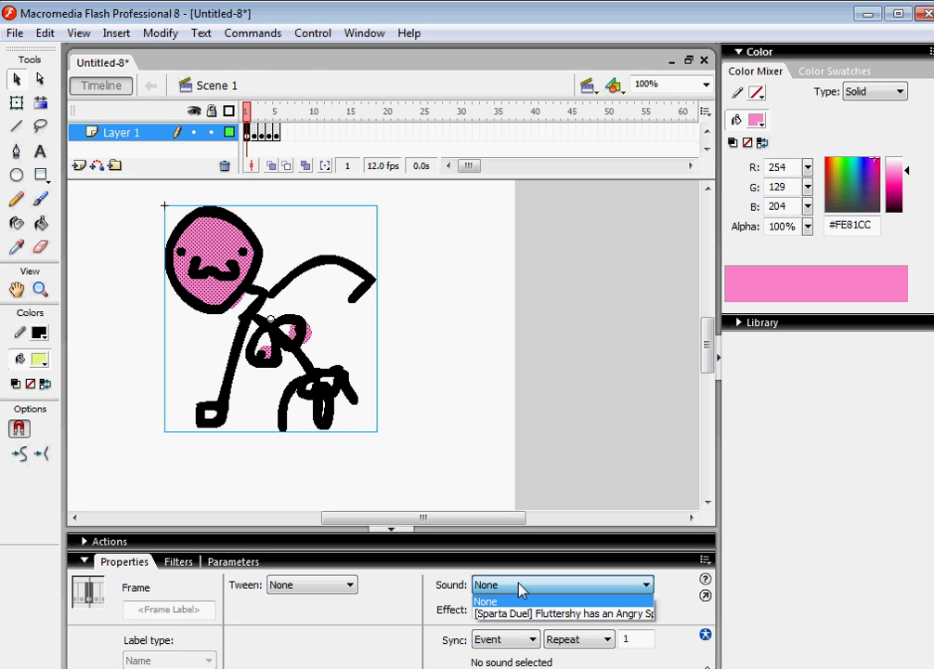
left_click(518, 614)
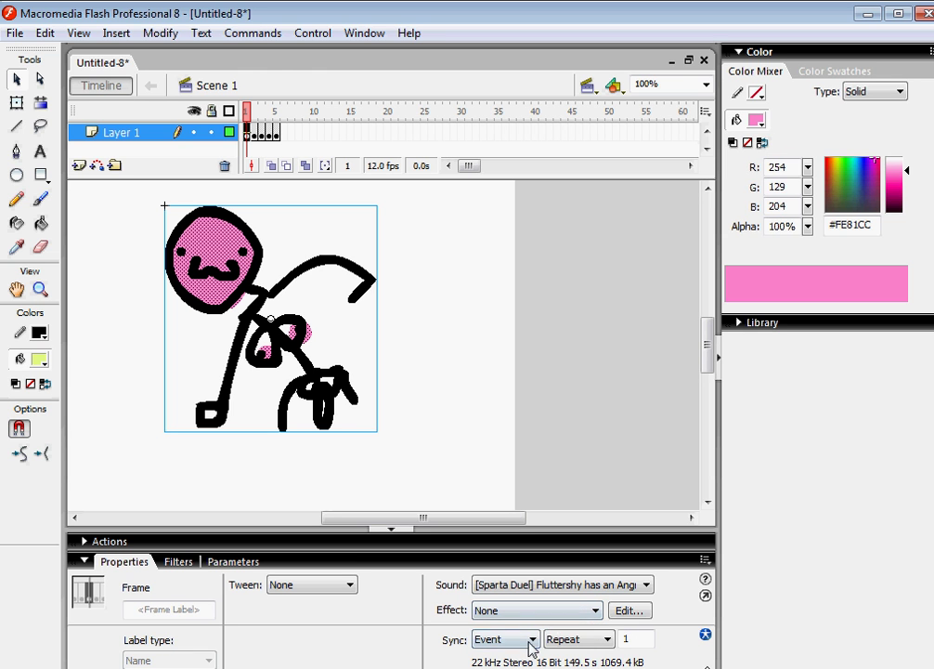
left_click(533, 643)
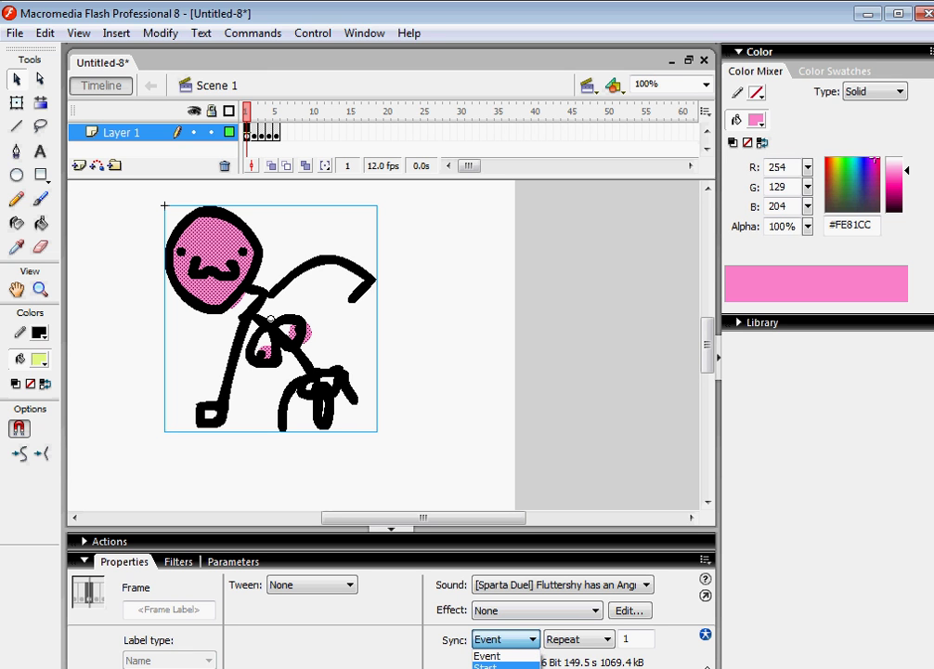
left_click(492, 665)
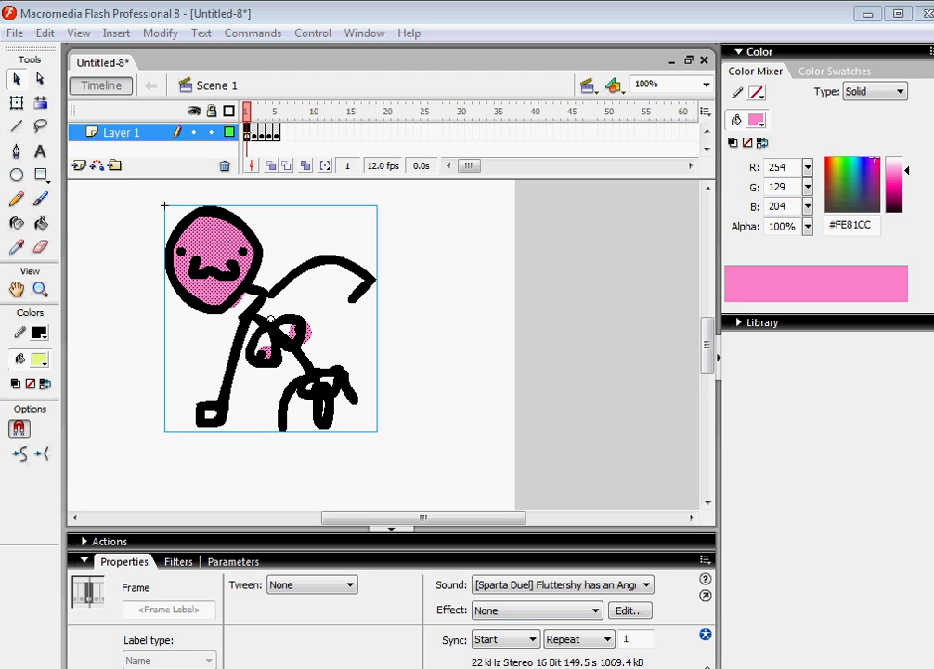
left_click(316, 34)
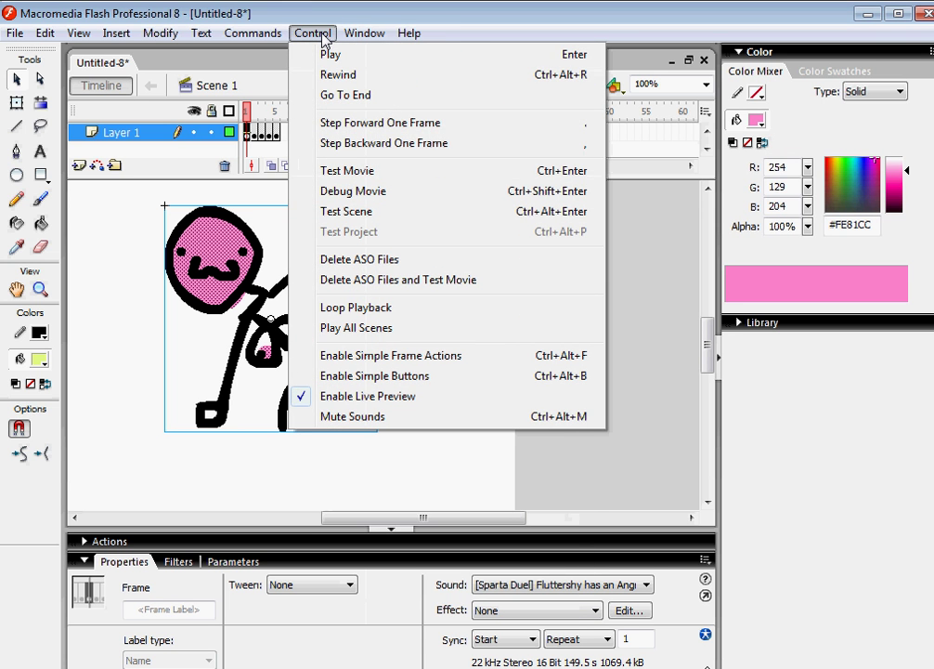
left_click(349, 176)
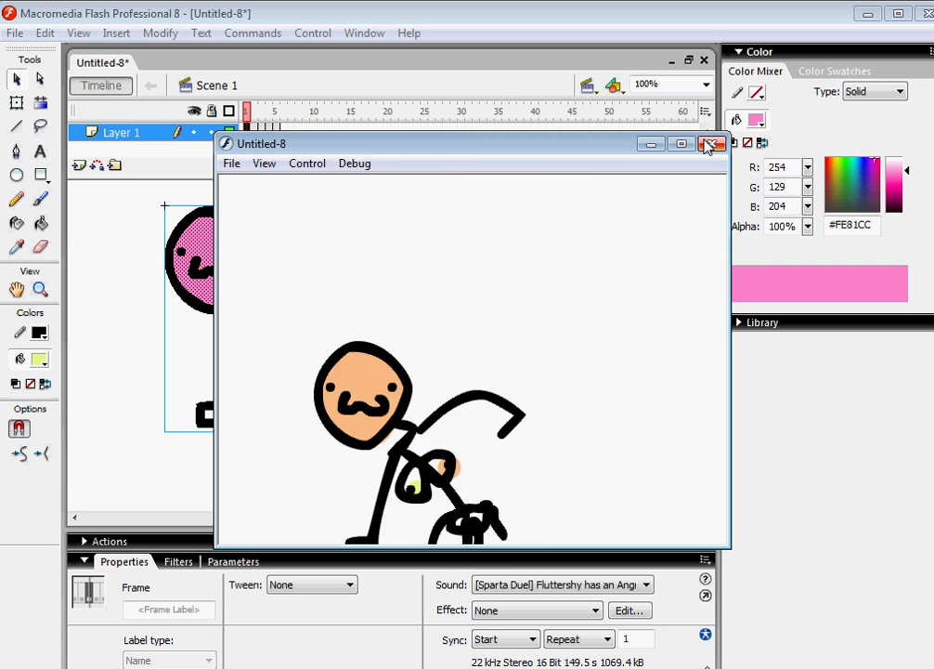
left_click(707, 145)
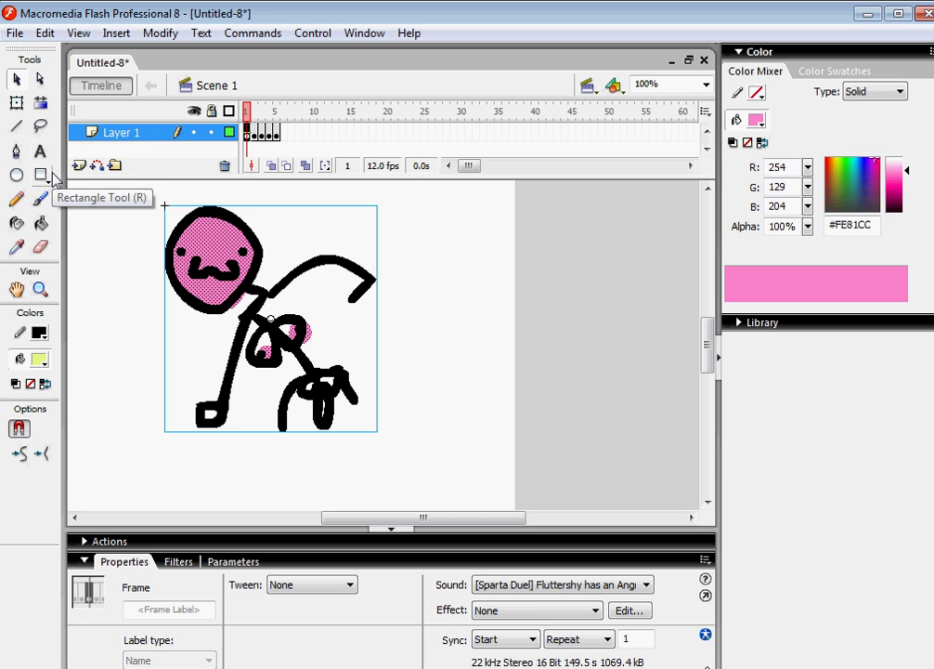
Export the movie as a Flash Player 8 SWF into Downloads under a typed file name.
left_click(15, 33)
mouse_move(127, 341)
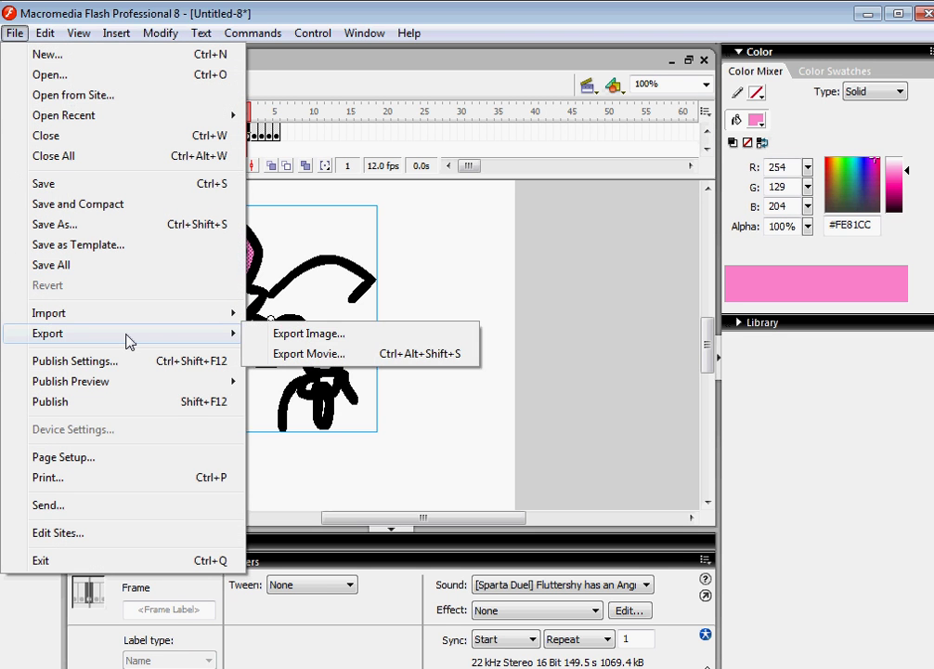
left_click(290, 356)
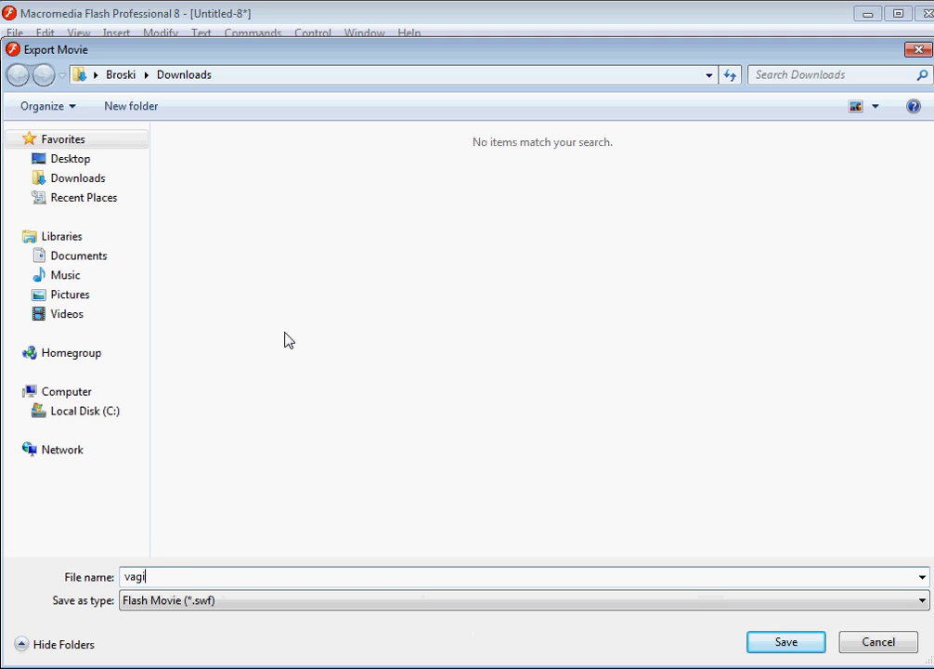
type("vagina horse test animation  f")
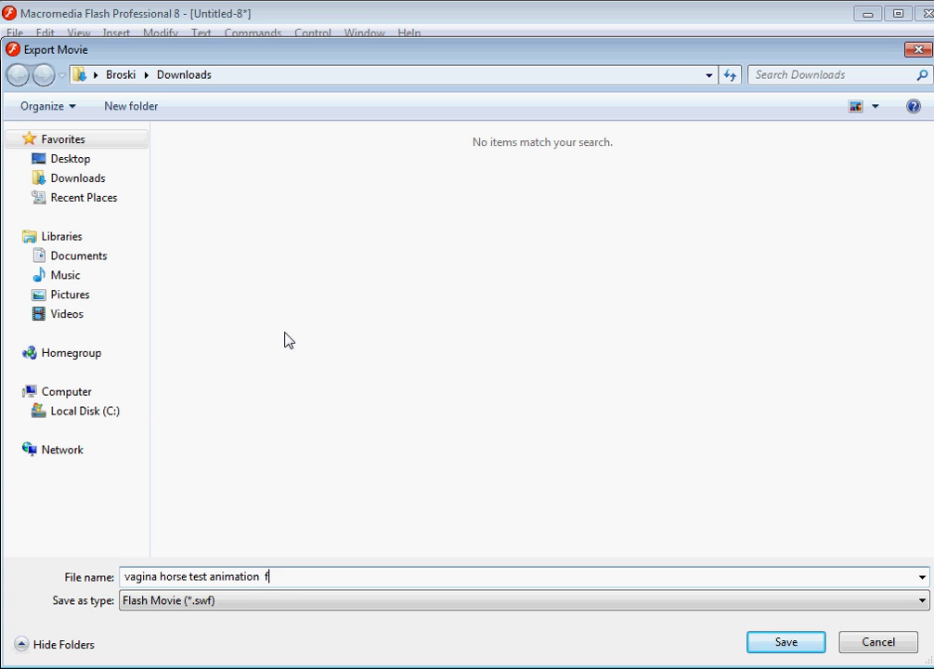
type("or retarded youtuber")
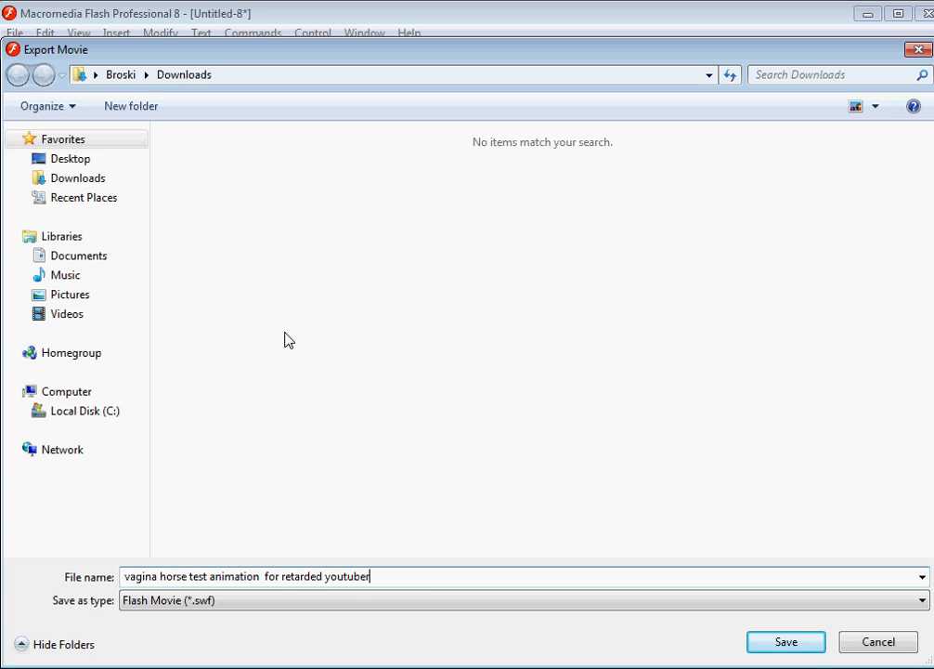
type("s who are watching this video")
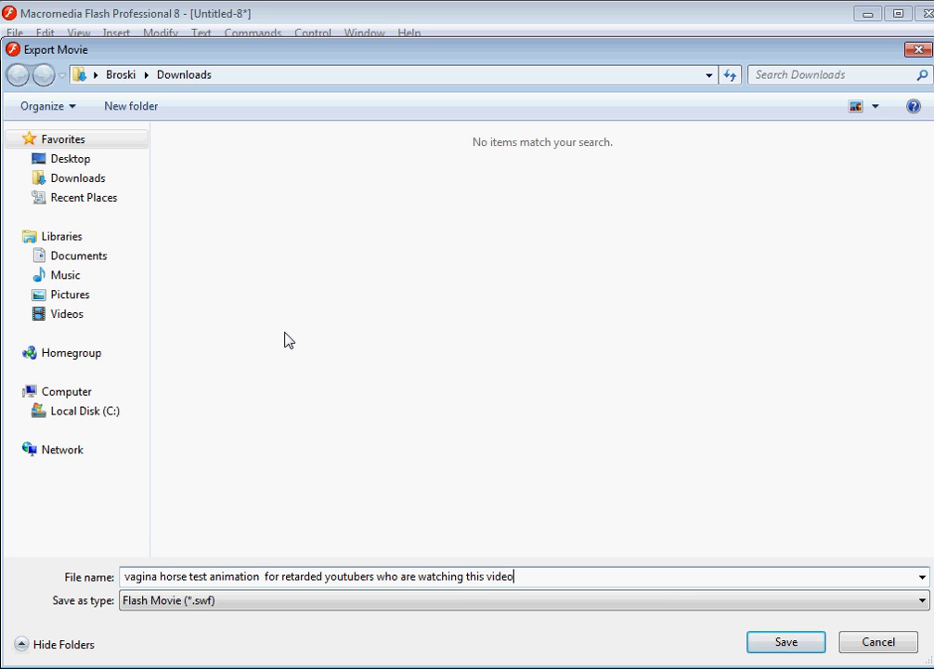
key("Return")
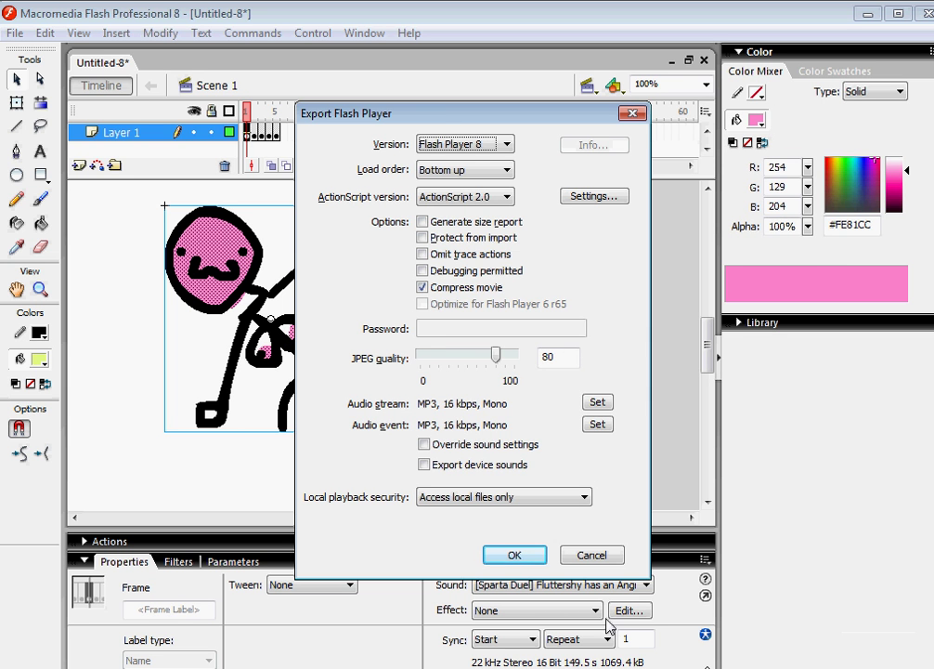
left_click(501, 555)
Browse from the Documents library through Pictures and Music to the Downloads folder.
key("super")
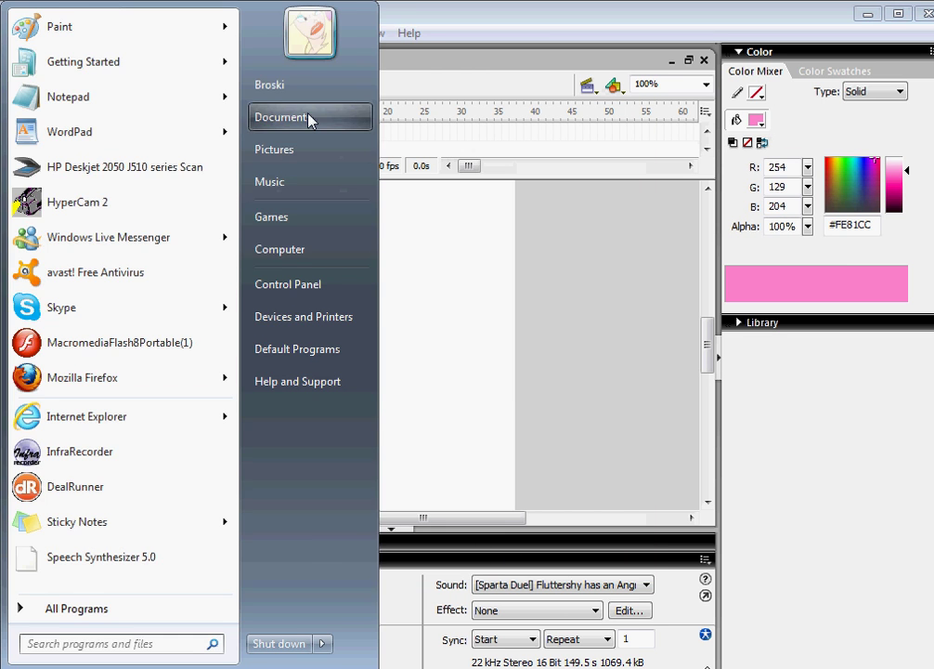
left_click(308, 119)
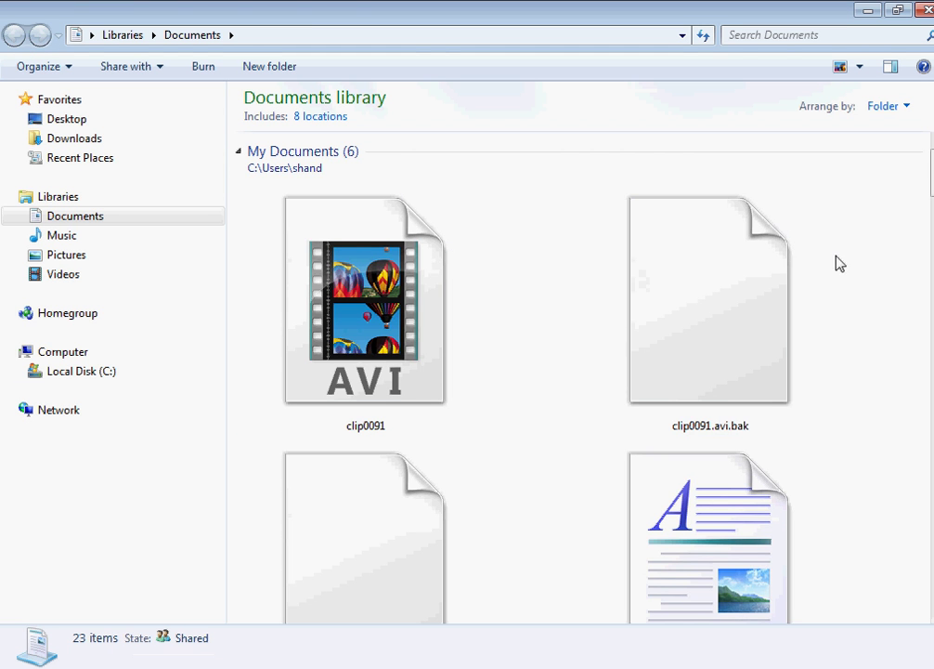
scroll(734, 163, "down", 10)
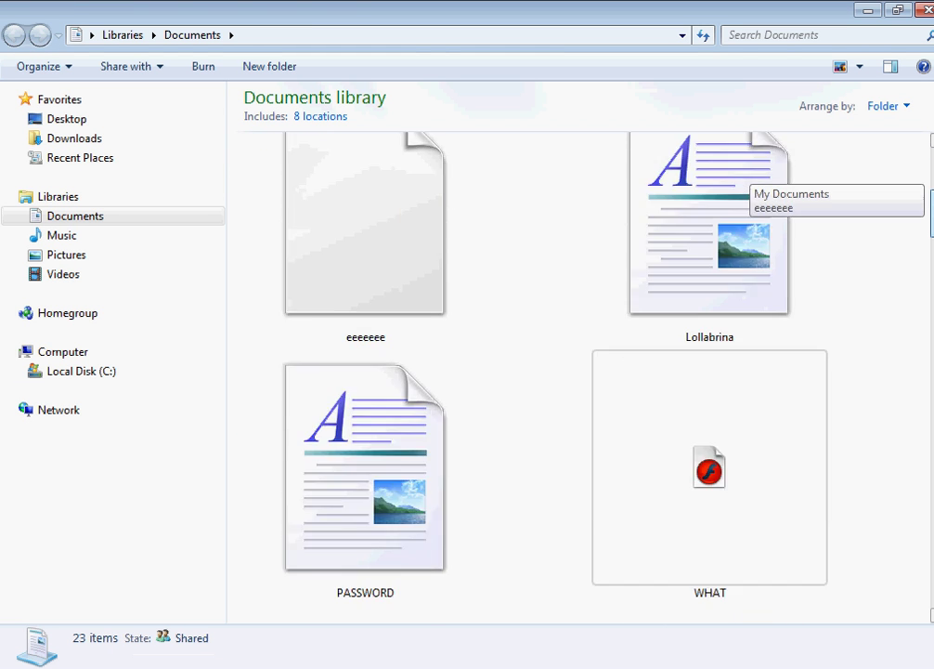
scroll(928, 267, "up", 5)
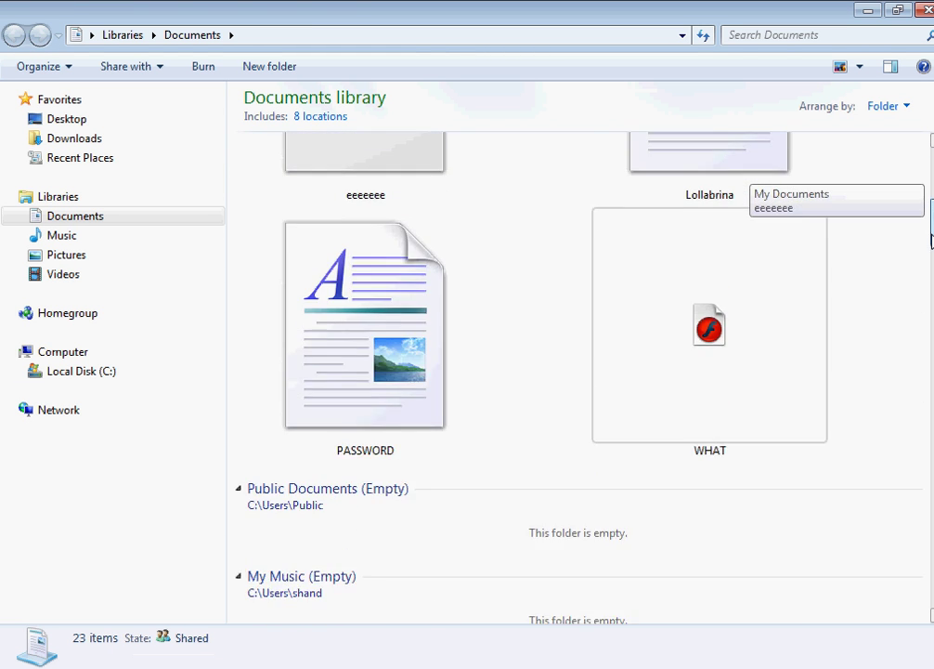
left_click(139, 254)
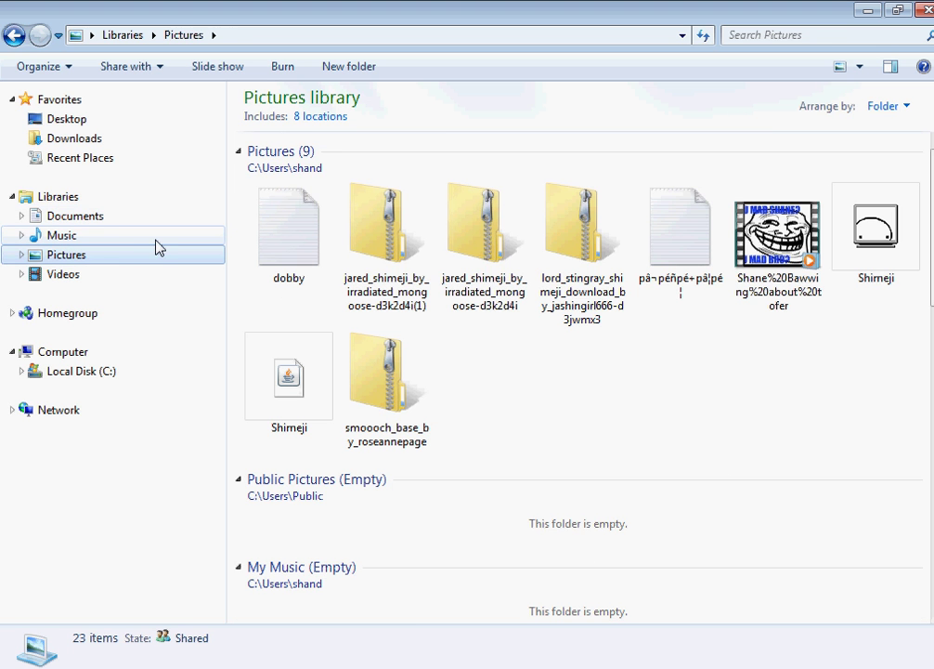
left_click(157, 240)
left_click_drag(931, 195, 930, 501)
left_click(163, 141)
Open the exported SWF in Internet Explorer after double-clicking it fails.
double_click(296, 122)
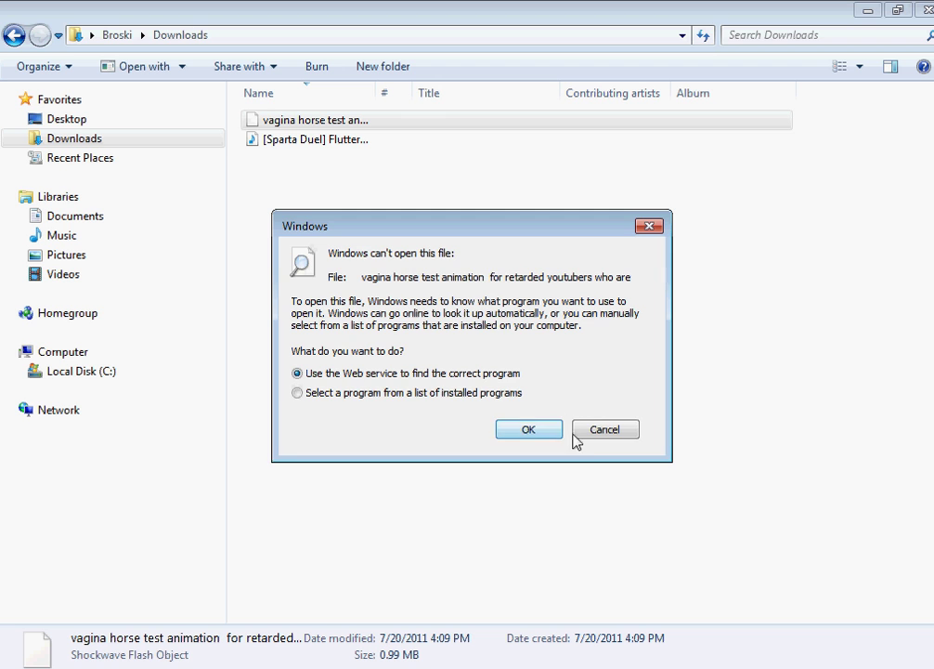
left_click(606, 432)
right_click(444, 124)
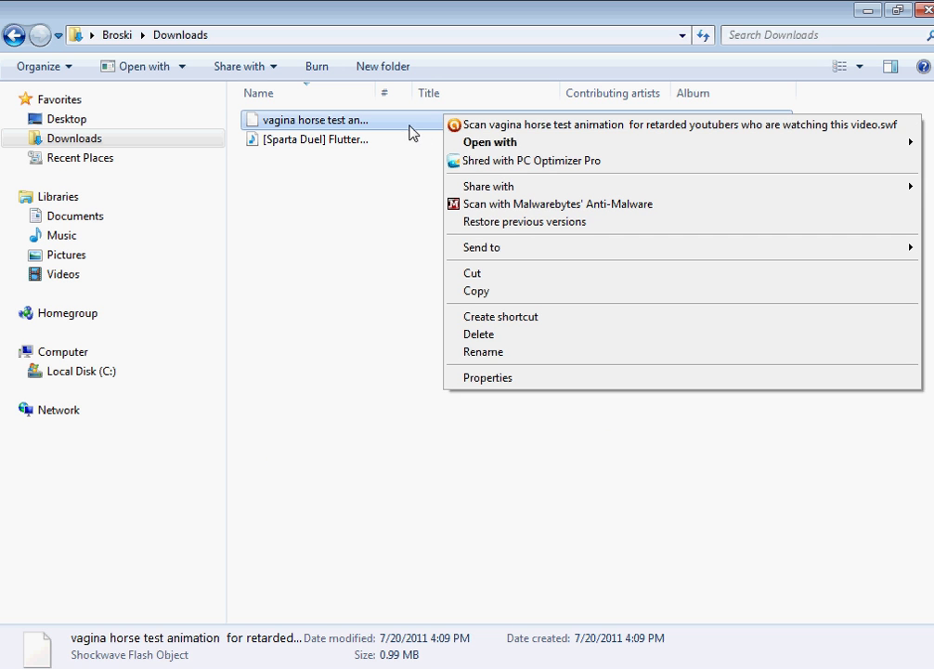
mouse_move(465, 145)
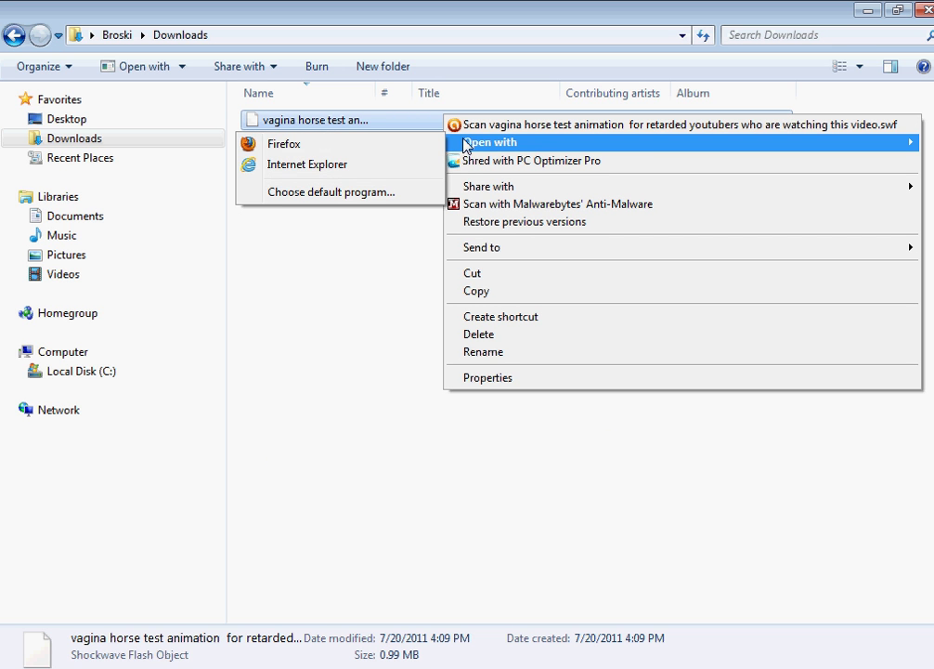
left_click(370, 163)
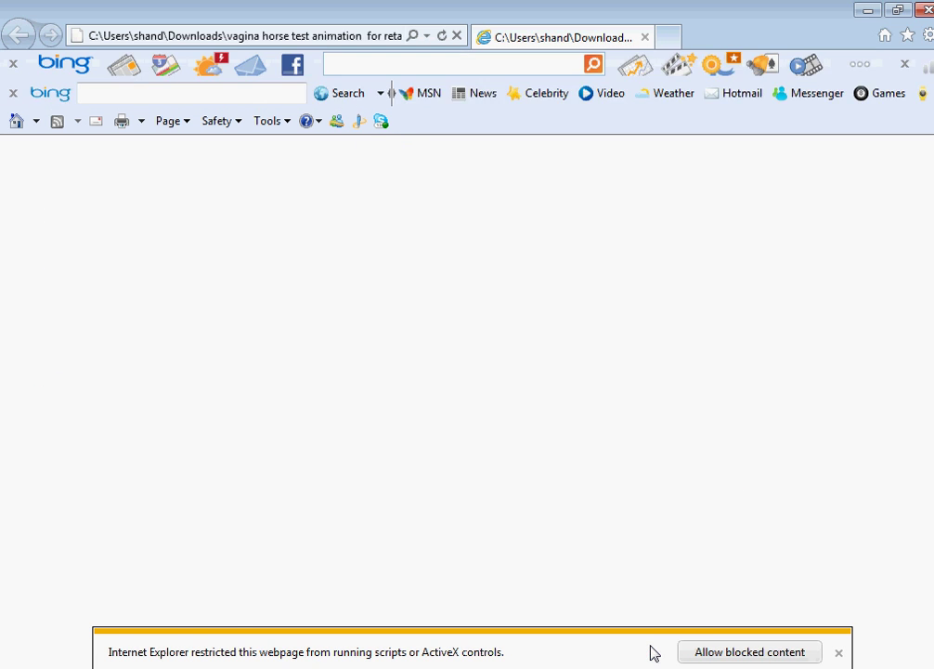
Allow the blocked content, watch the stick-figure animation play, then close Internet Explorer.
left_click(734, 653)
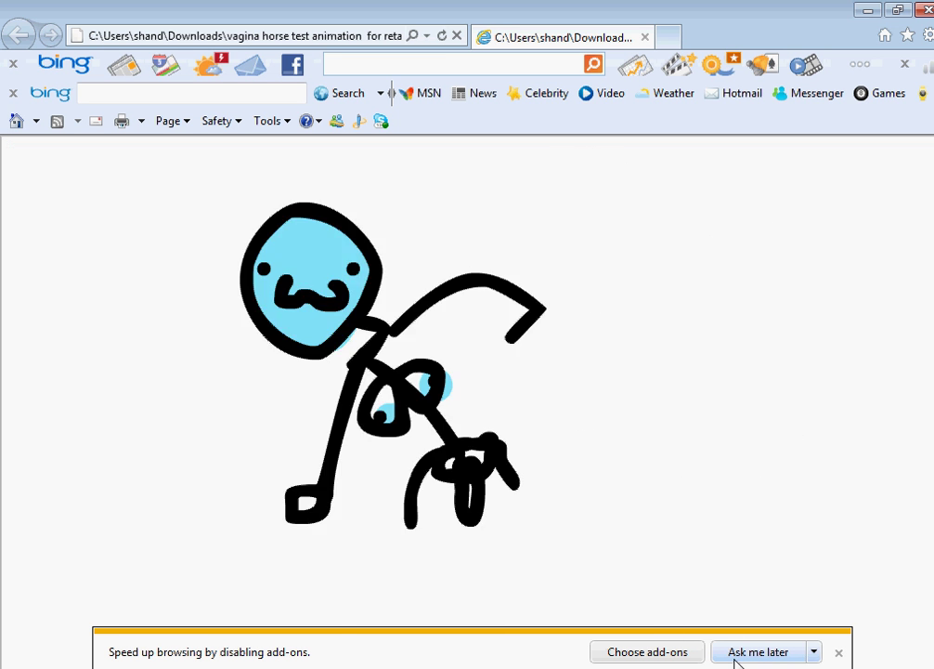
left_click(926, 9)
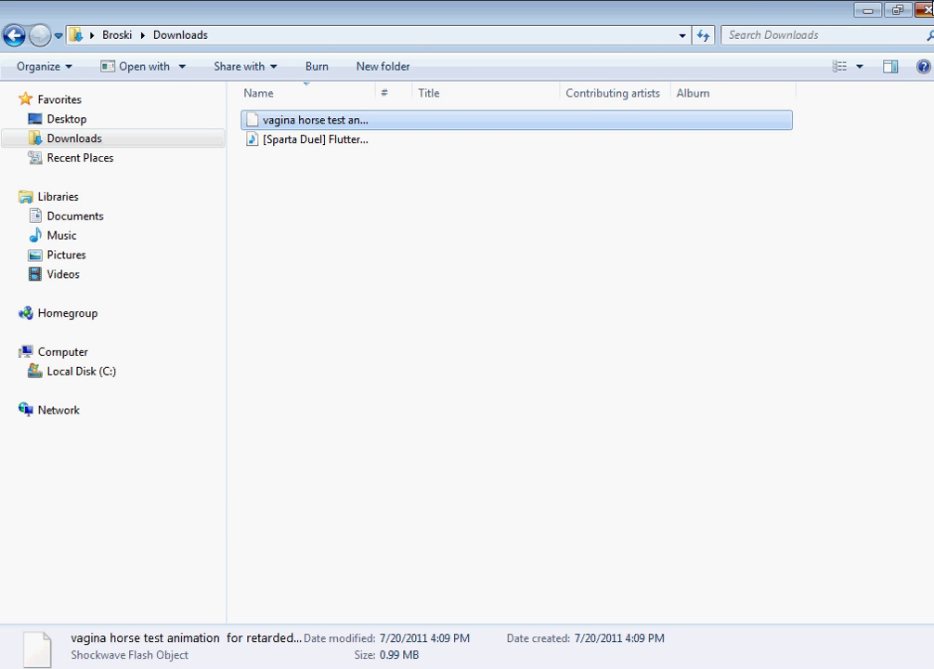
Switch with Alt+Tab back to the Untitled-8 stick-figure document in Flash.
key("alt+Tab")
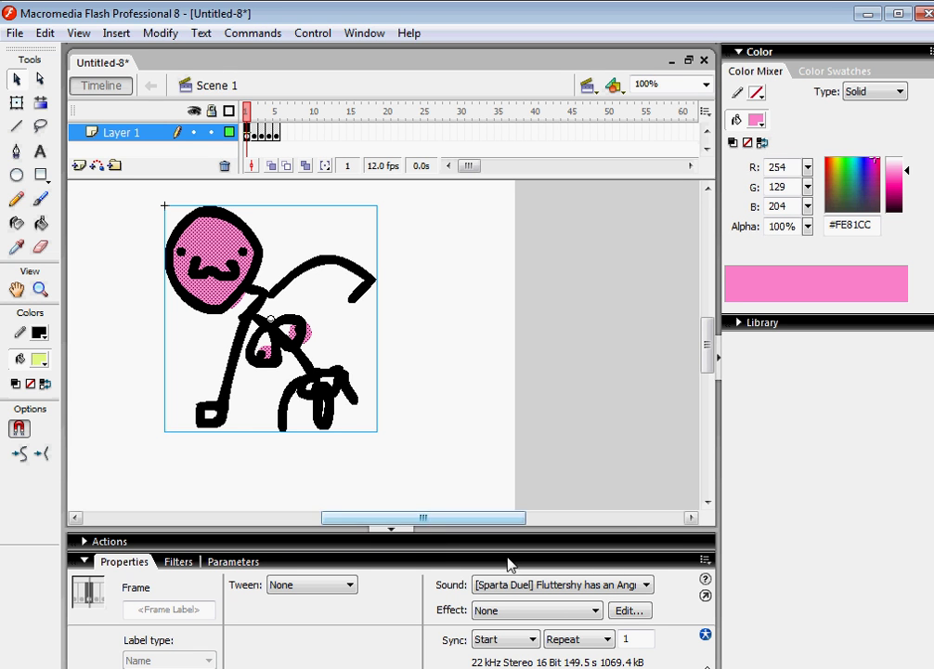
mouse_move(367, 668)
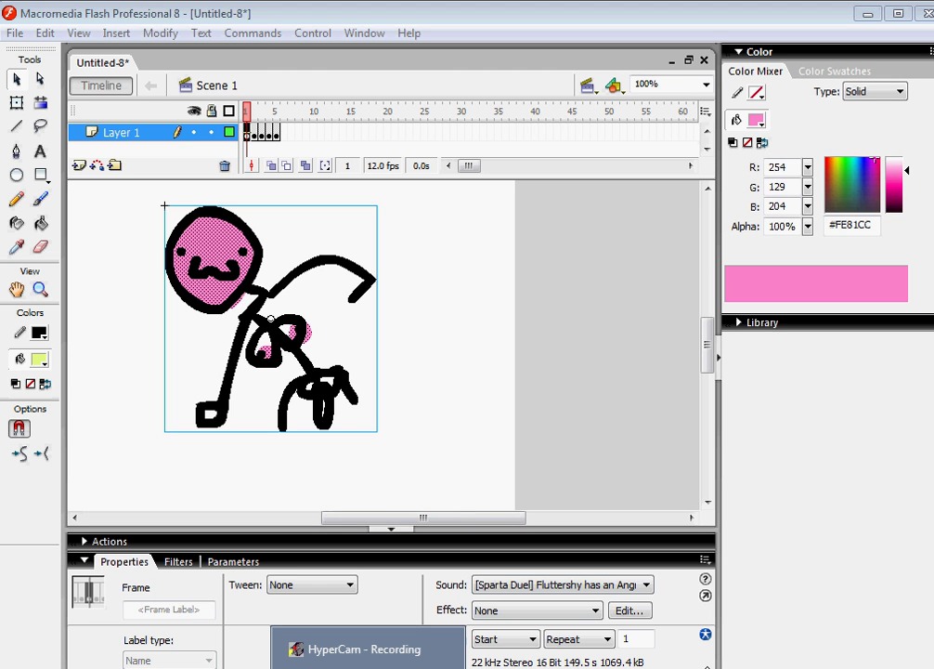